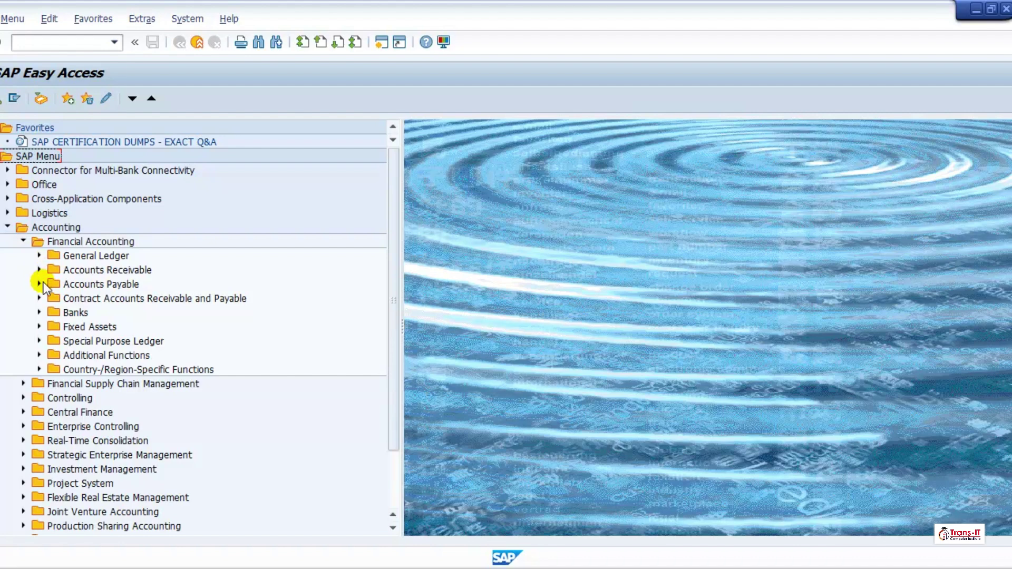
# Start creating a customer master record in Accounts Receivable, with the business partner created as an Organization
pyautogui.click(39, 270)
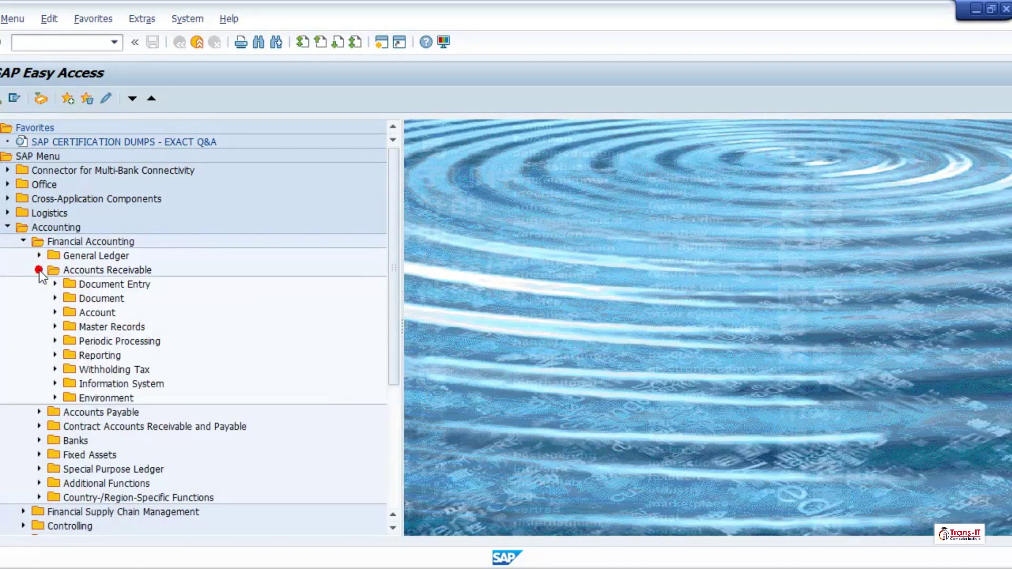
pyautogui.click(55, 327)
pyautogui.click(102, 341)
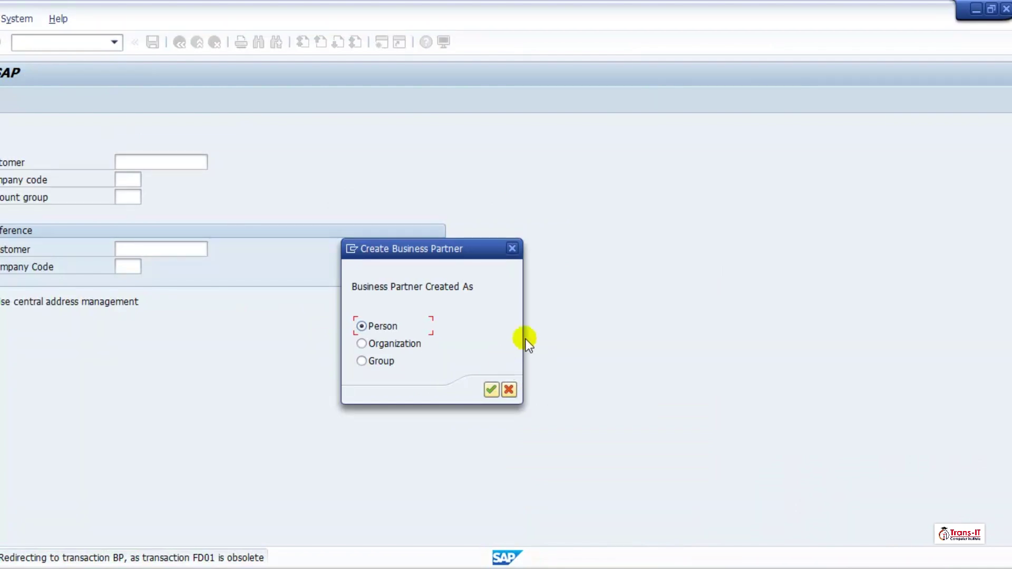
pyautogui.click(407, 344)
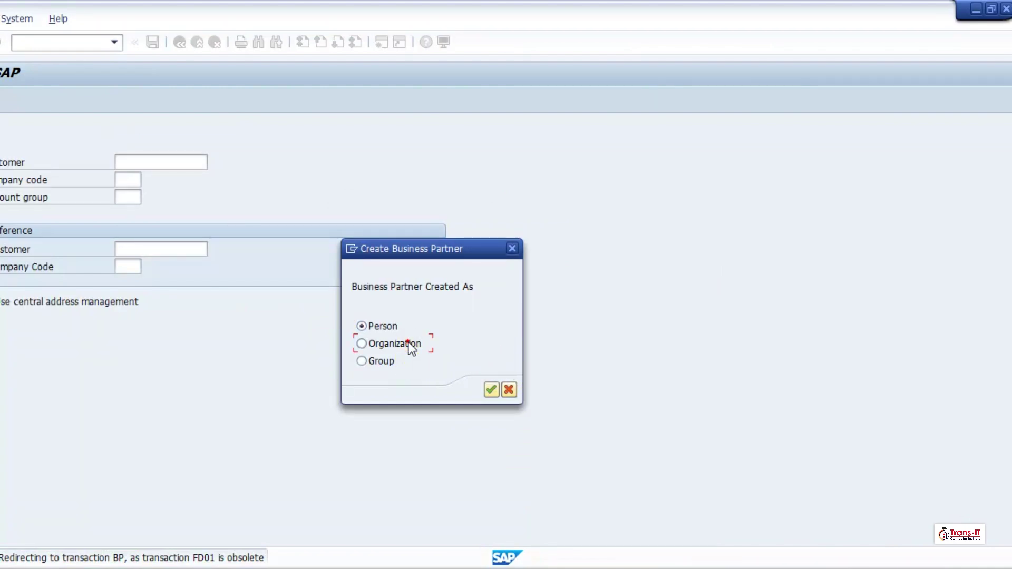
pyautogui.click(492, 391)
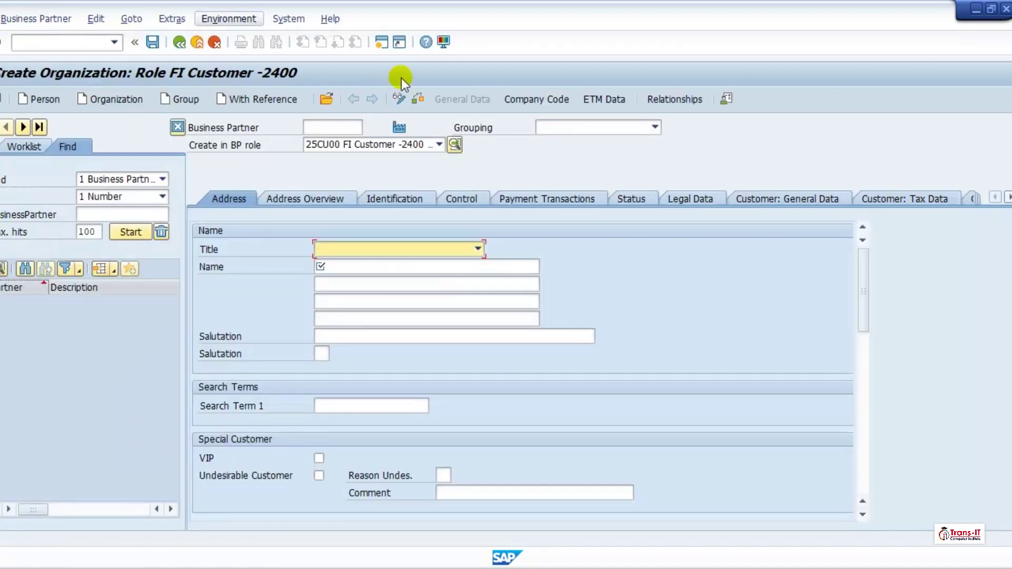
# Change the business partner role to FLCU00 FI Customer and create the partner in that role
pyautogui.click(440, 145)
pyautogui.scroll(-2, 397, 217)
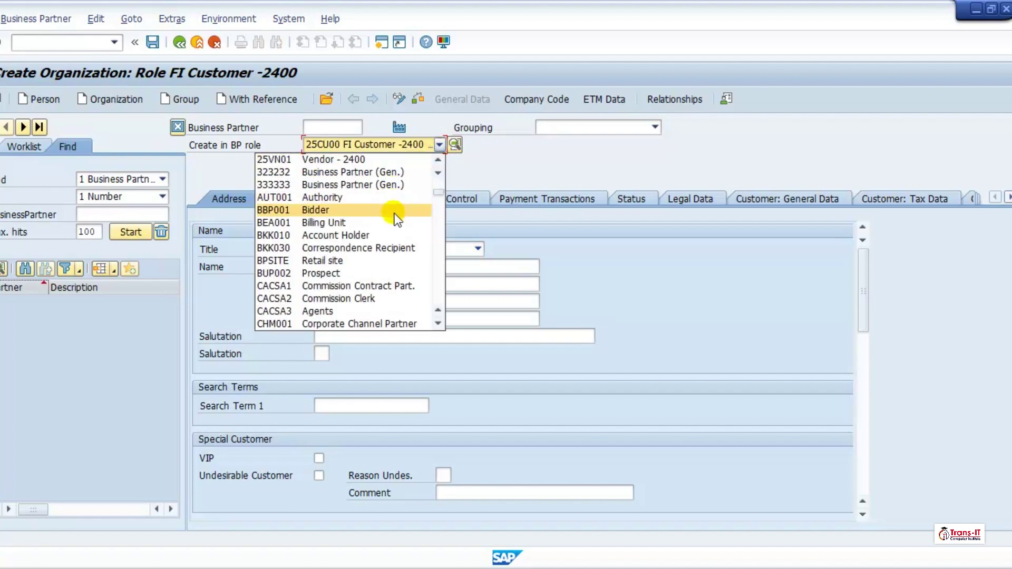
pyautogui.scroll(-10, 397, 219)
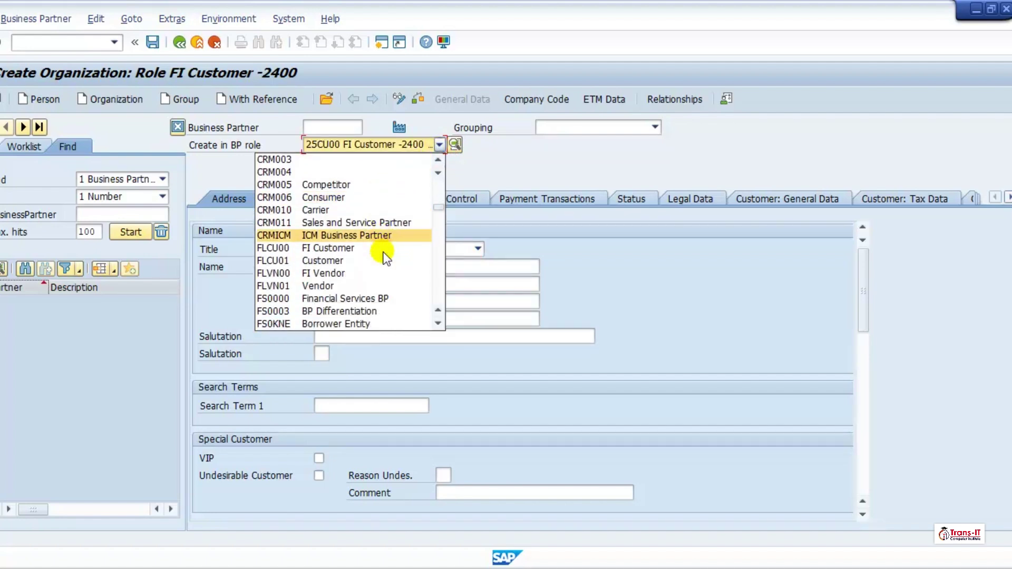
pyautogui.scroll(-1, 369, 253)
pyautogui.click(324, 223)
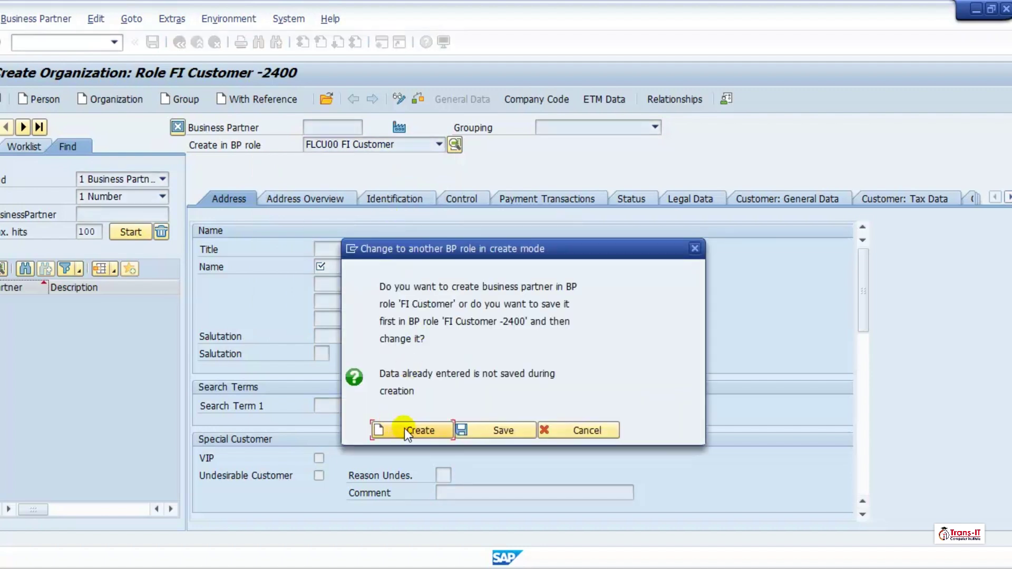
pyautogui.click(404, 428)
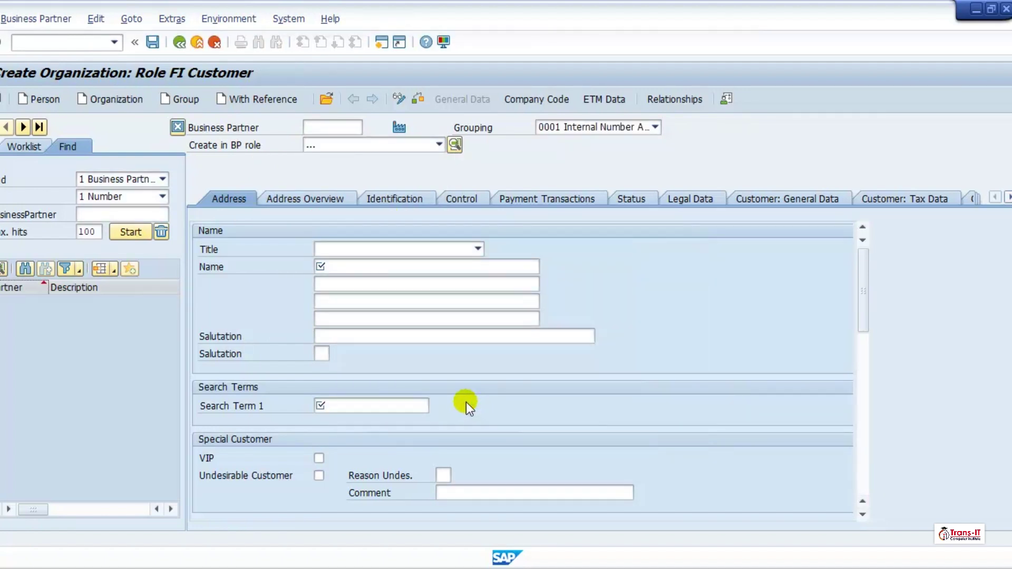
# Set the business partner grouping to LBPT BP Master - Local TRE1
pyautogui.click(587, 131)
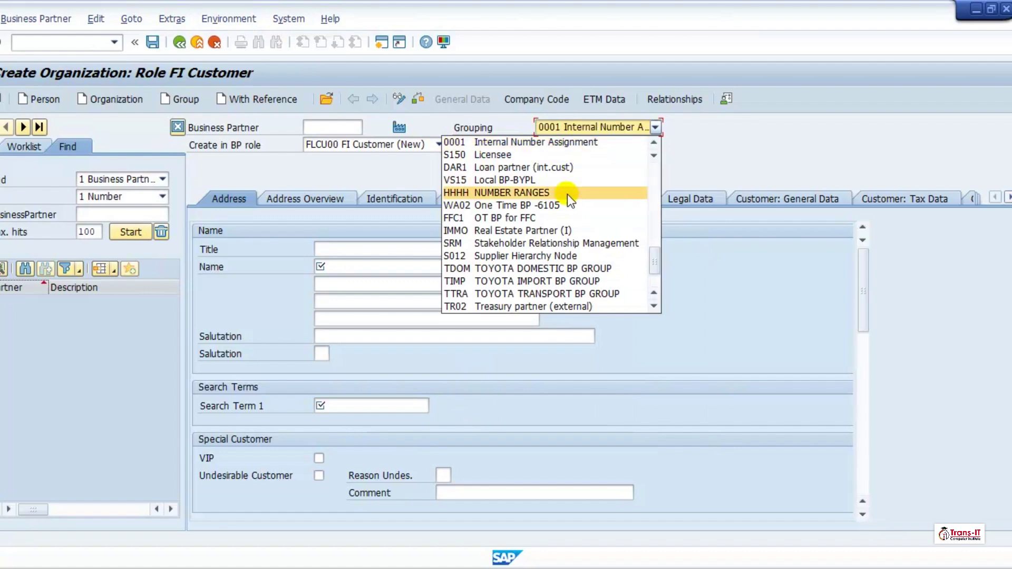
pyautogui.scroll(-2, 543, 229)
pyautogui.scroll(2, 541, 253)
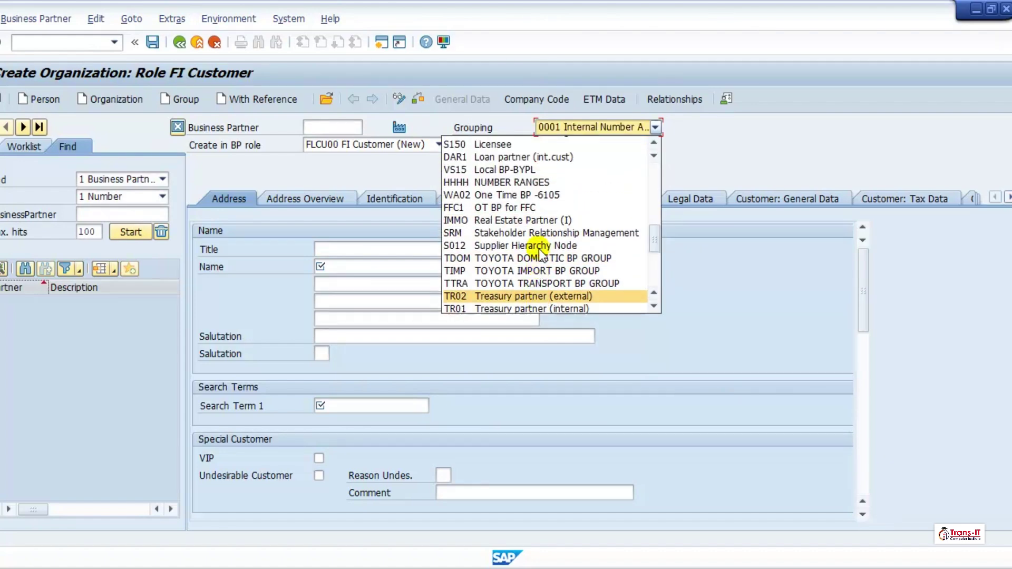
pyautogui.scroll(12, 542, 253)
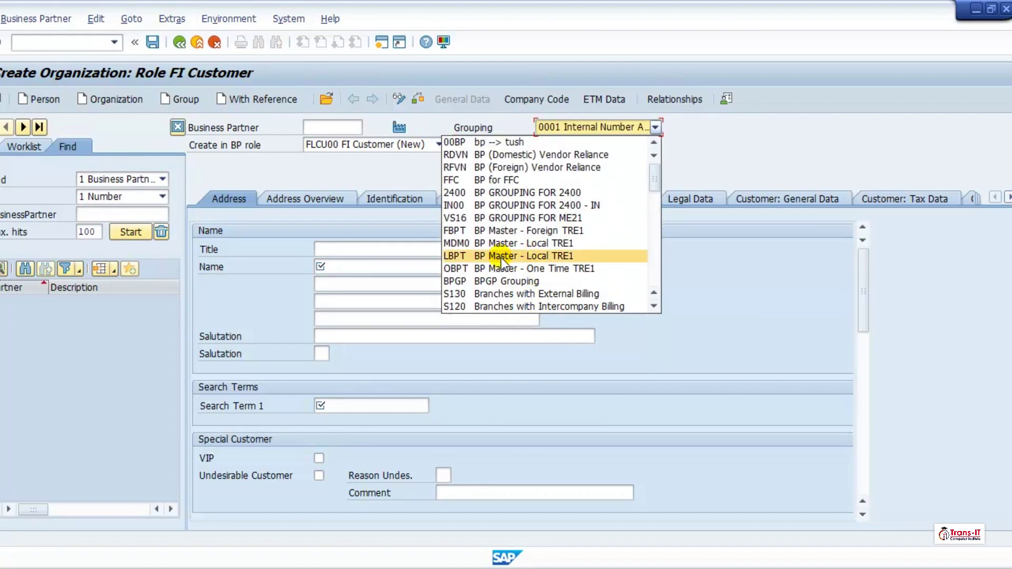
pyautogui.click(504, 255)
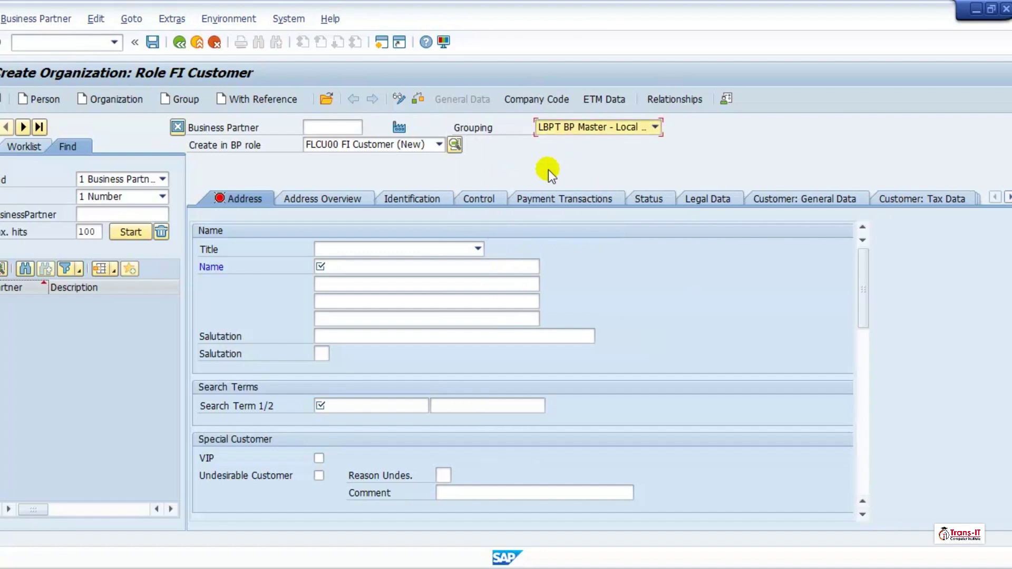
# Set the organization's title to 0003 Company and its name to XYZ Fixers
pyautogui.click(361, 251)
pyautogui.click(365, 262)
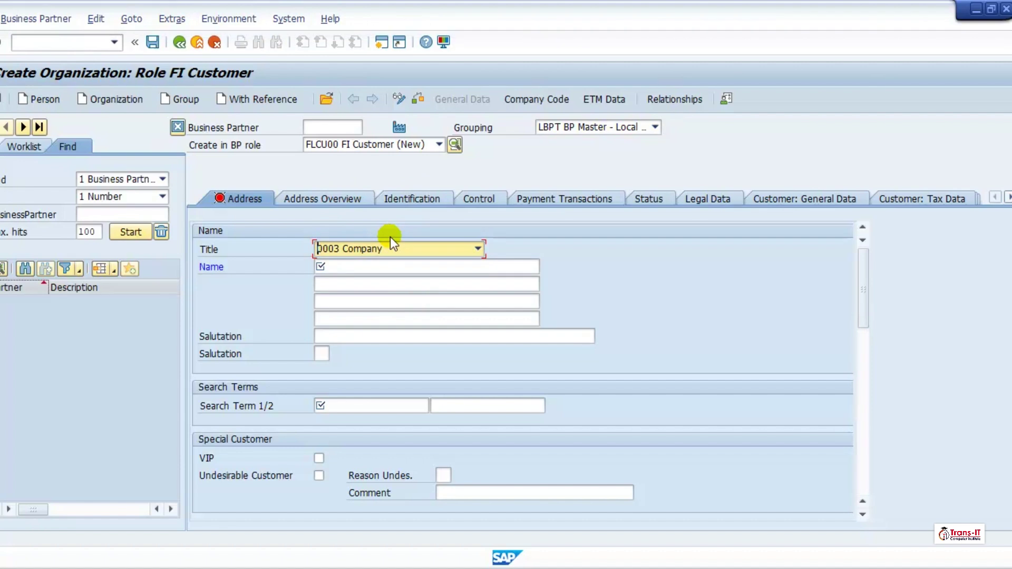
pyautogui.press('Tab')
pyautogui.write('X')
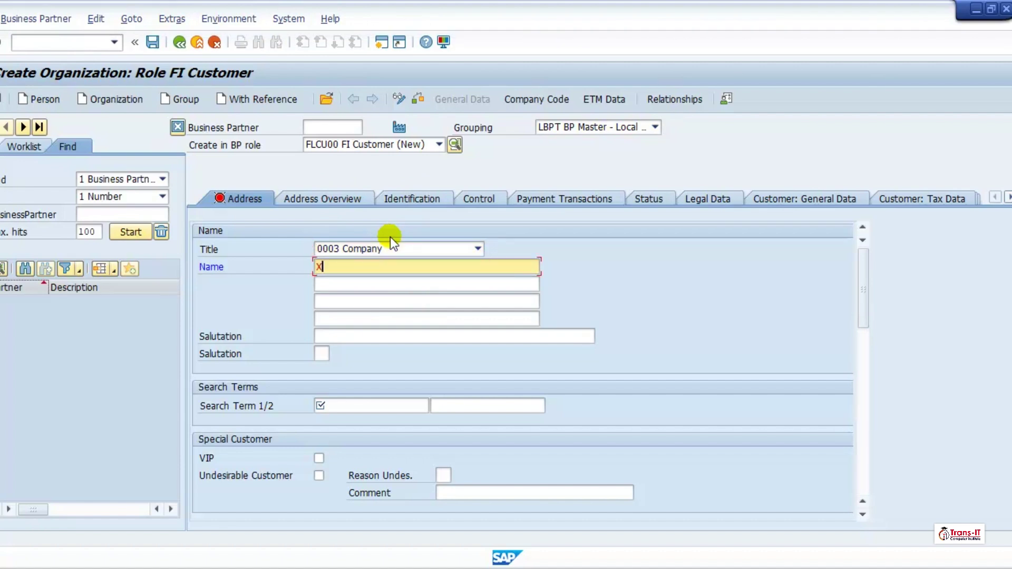
pyautogui.write('YZ Fixers')
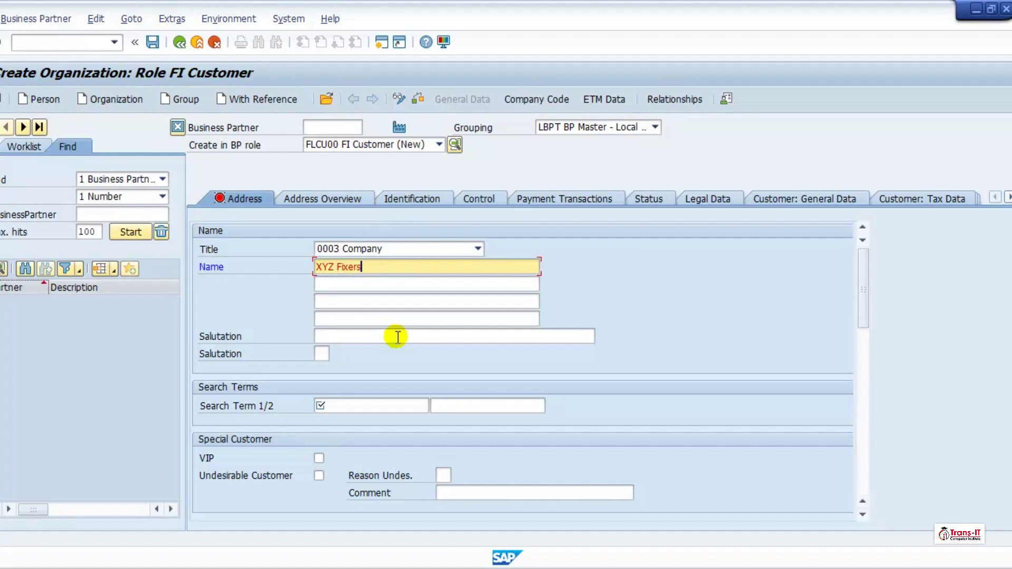
# Enter XYZ as the first search term and Fixers as the second
pyautogui.click(366, 407)
pyautogui.write('XYZ')
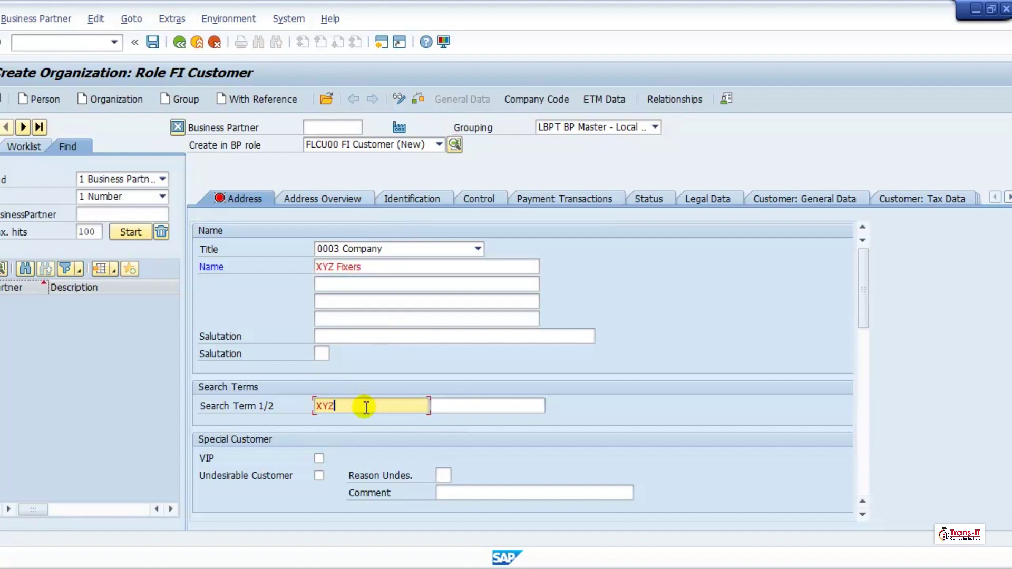
pyautogui.press('Tab')
pyautogui.write('Fixer')
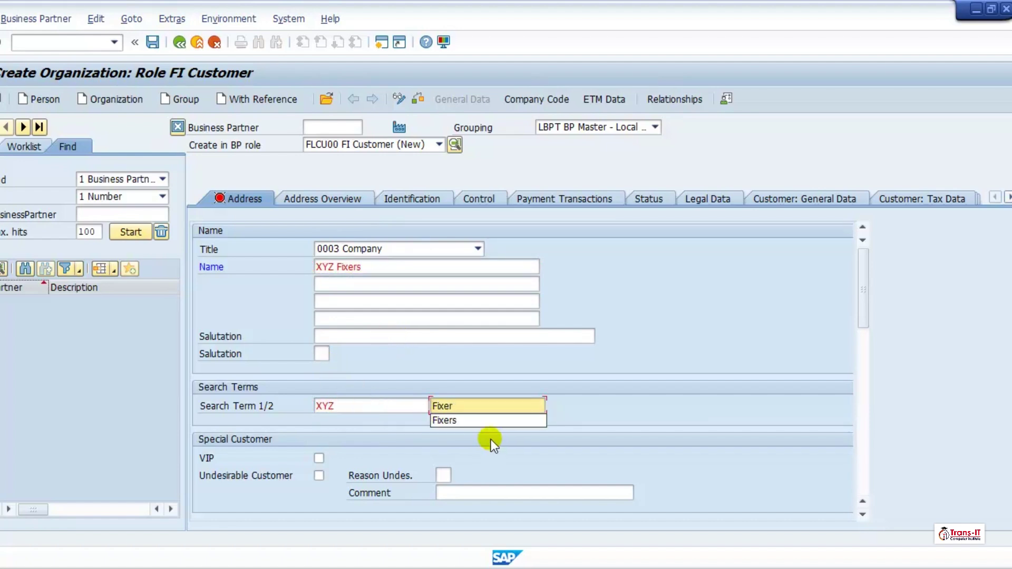
pyautogui.click(448, 419)
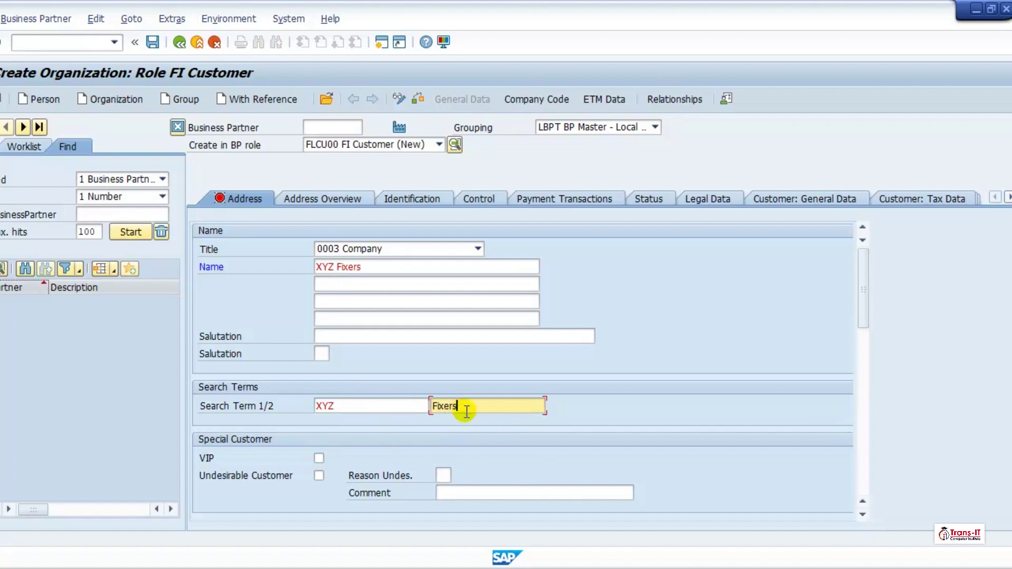
# Enter the customer's street and house number in the standard address
pyautogui.scroll(-1, 462, 410)
pyautogui.scroll(-1, 463, 401)
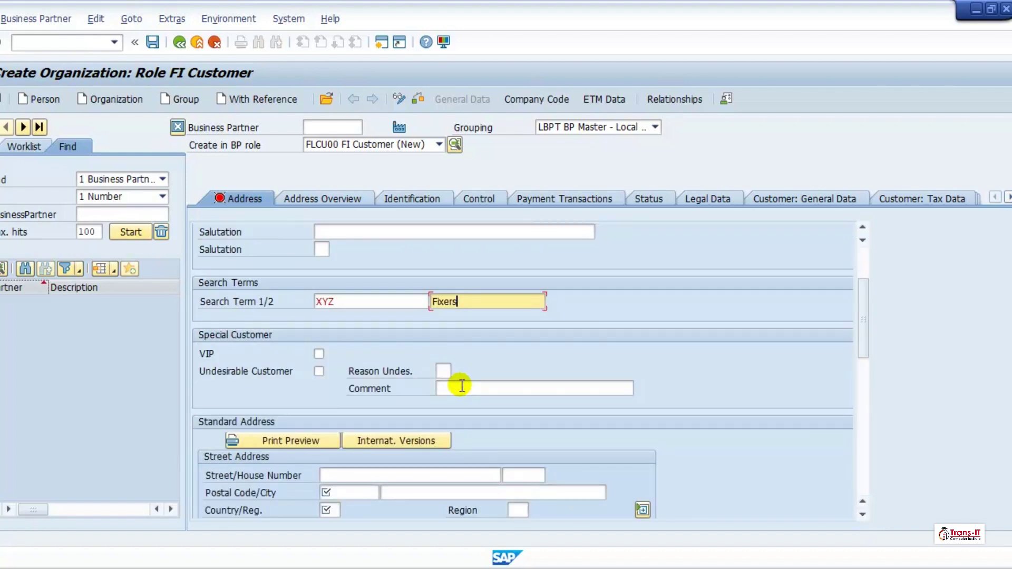
pyautogui.scroll(-1, 295, 369)
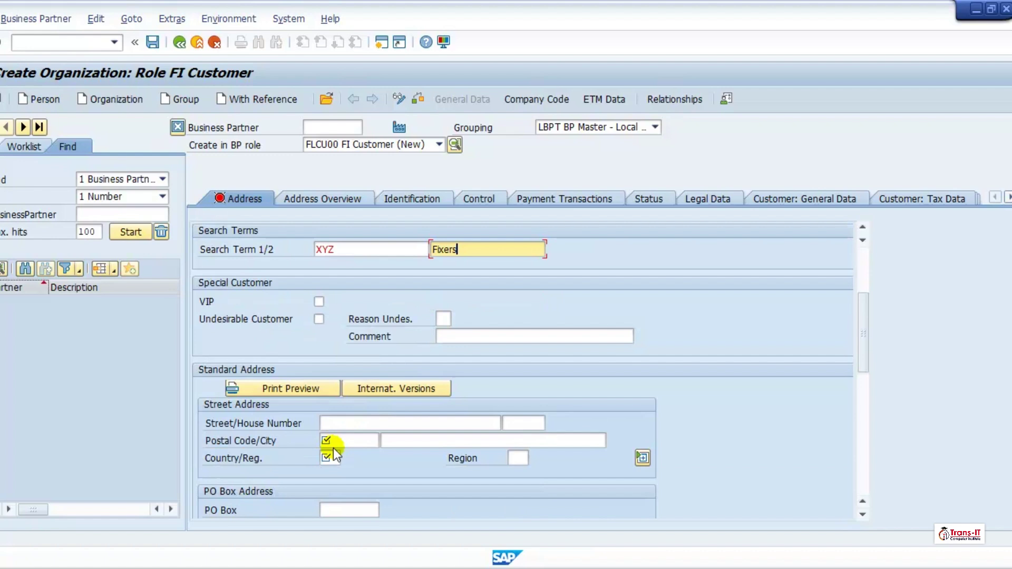
pyautogui.click(354, 421)
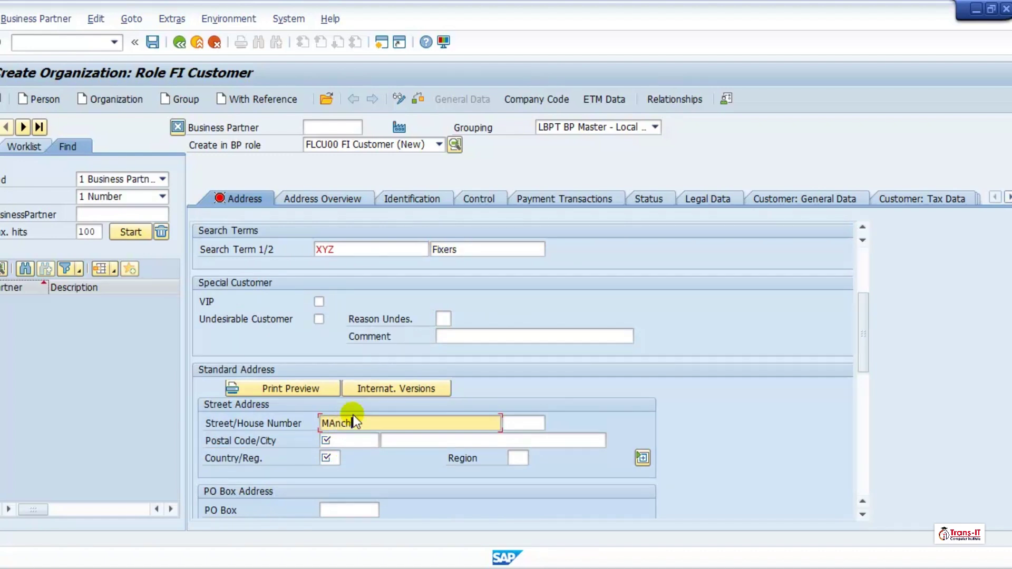
pyautogui.write('MAnchester Road')
pyautogui.press('Tab')
pyautogui.write('5')
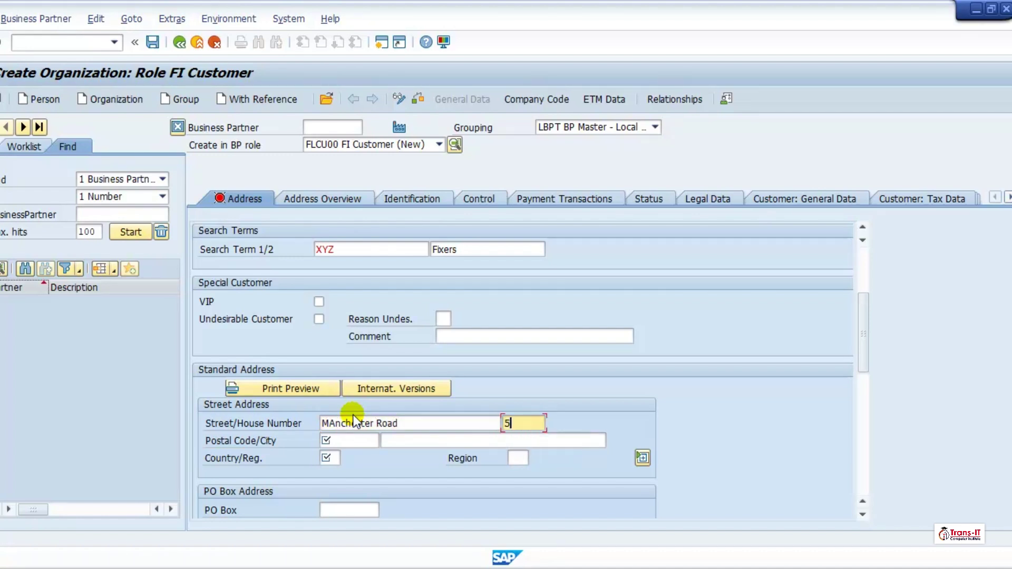
# Fill in the postal code and city of the customer's street address
pyautogui.click(356, 446)
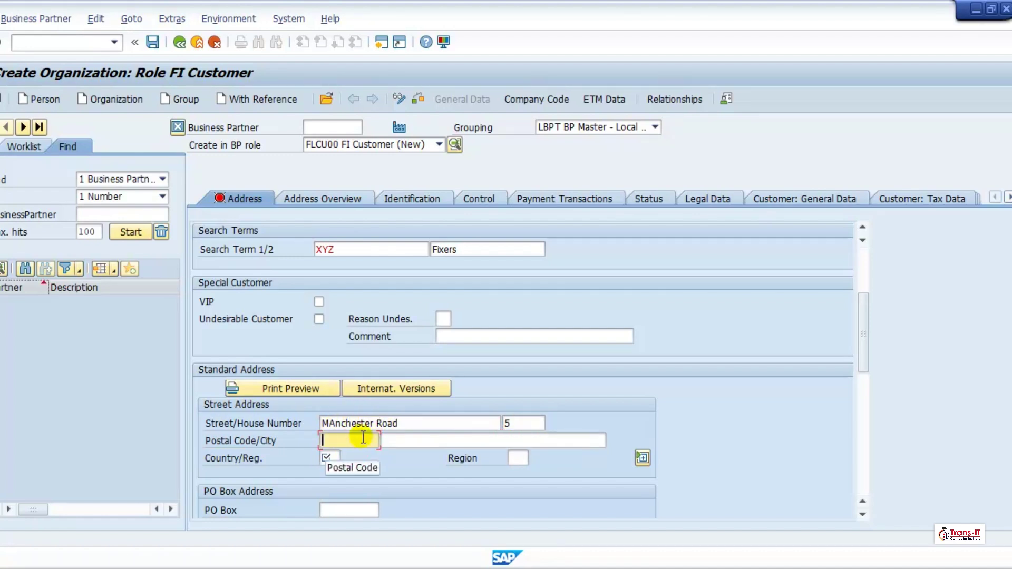
pyautogui.write('MA1 ')
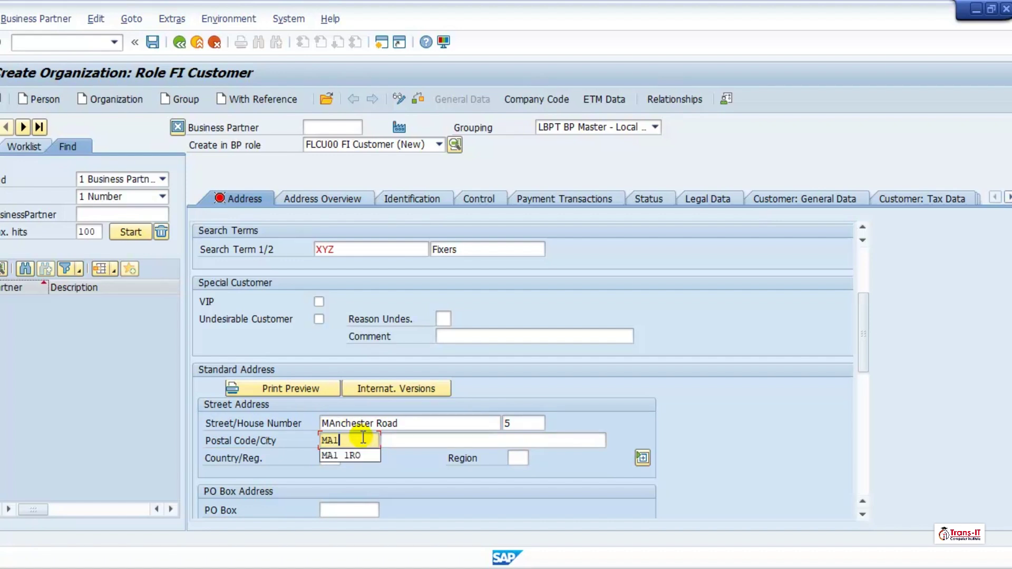
pyautogui.write('1')
pyautogui.write('RO')
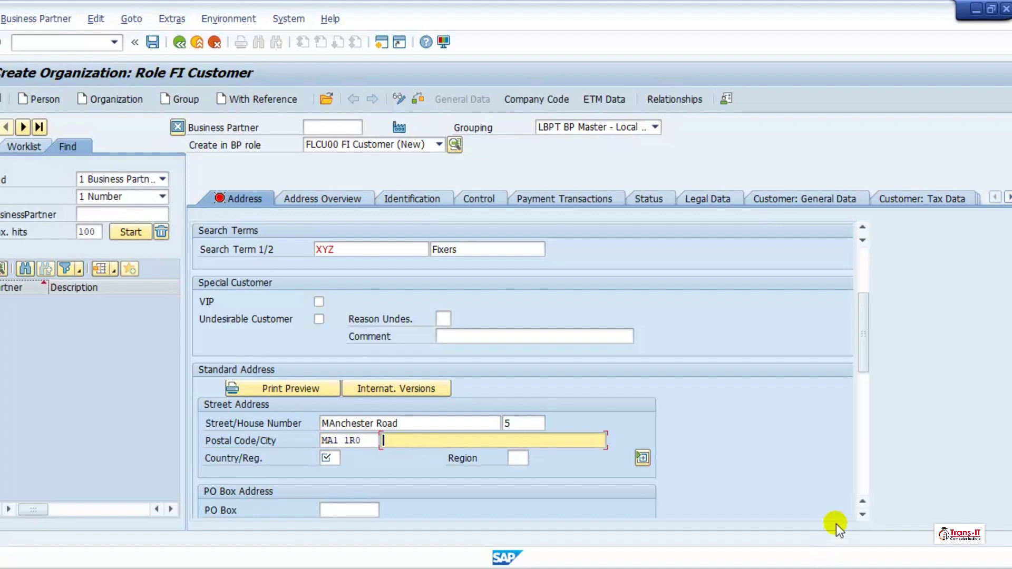
pyautogui.write('MAnche')
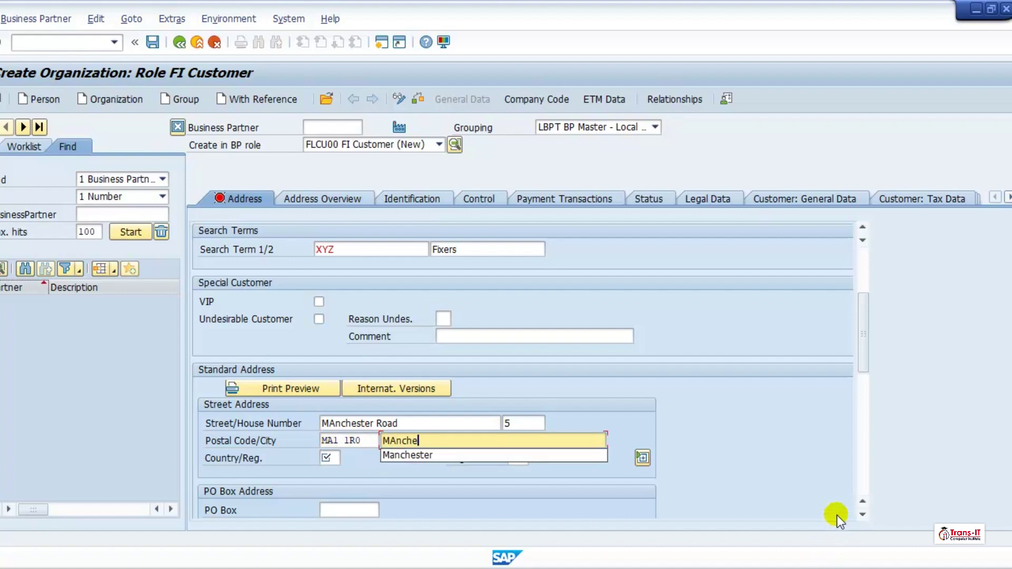
pyautogui.write('ster')
pyautogui.press('Tab')
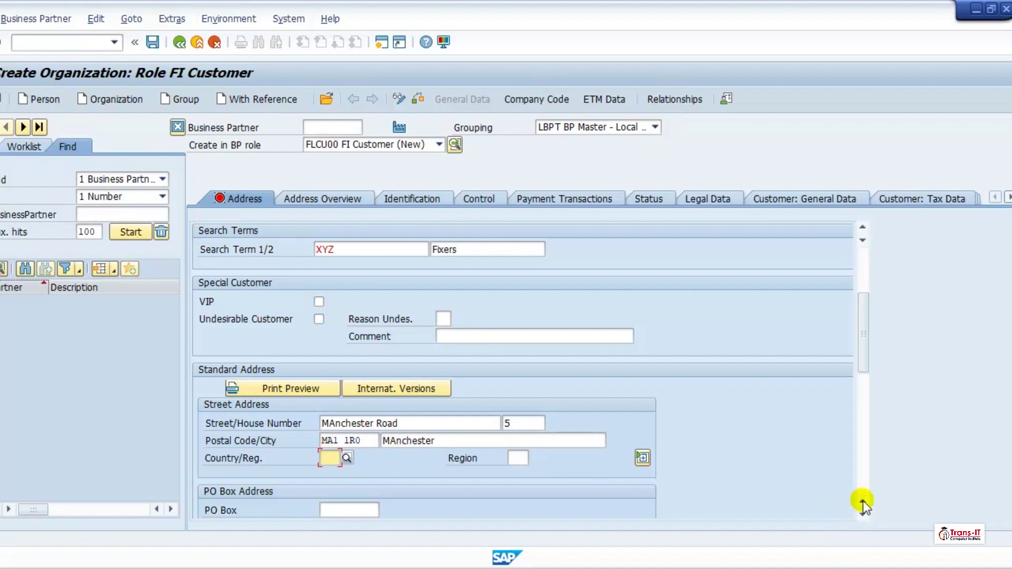
# Set the address country to GB (United Kingdom) and the communication language to EN English
pyautogui.write('GB')
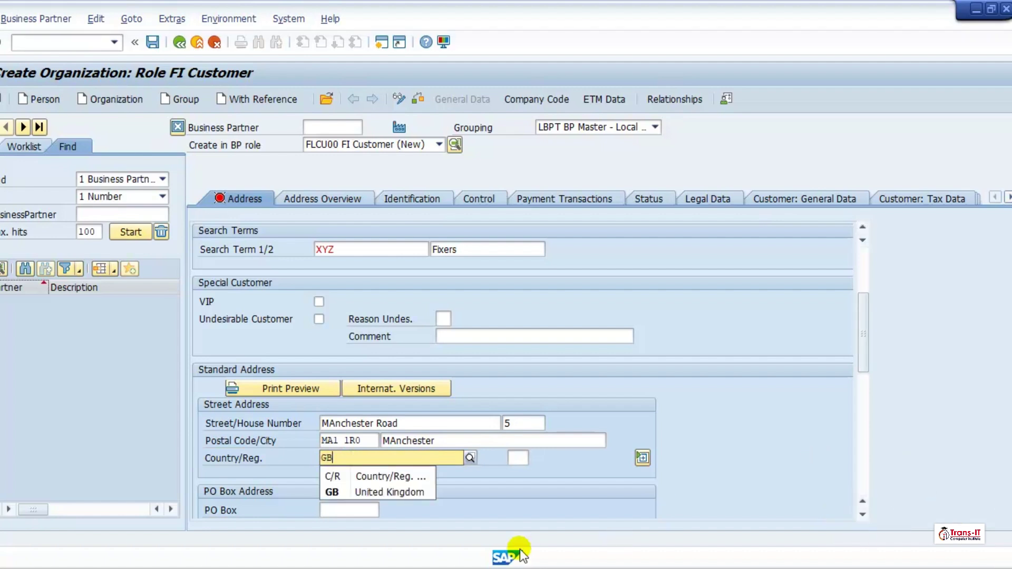
pyautogui.click(337, 492)
pyautogui.scroll(-2, 388, 432)
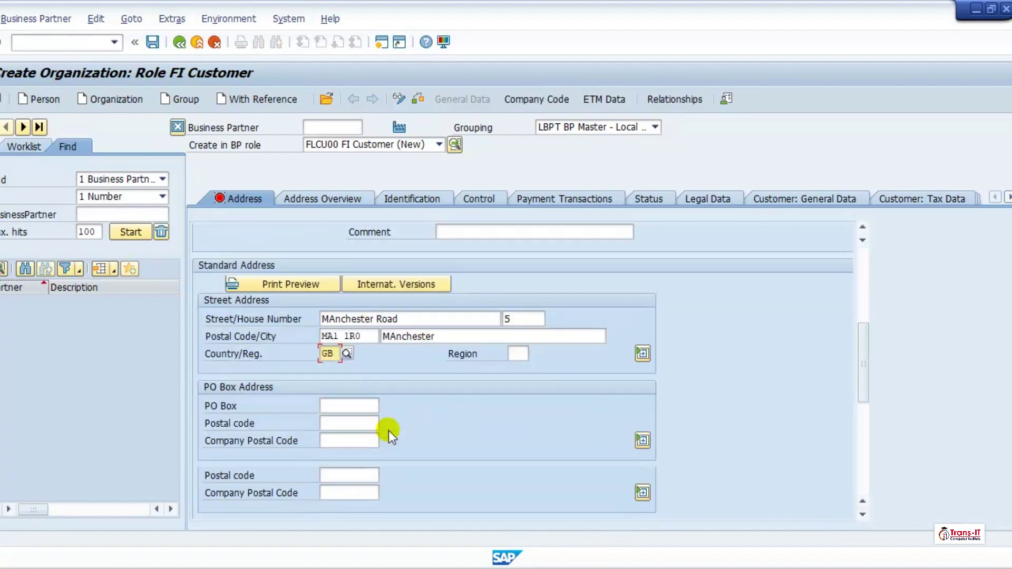
pyautogui.click(355, 492)
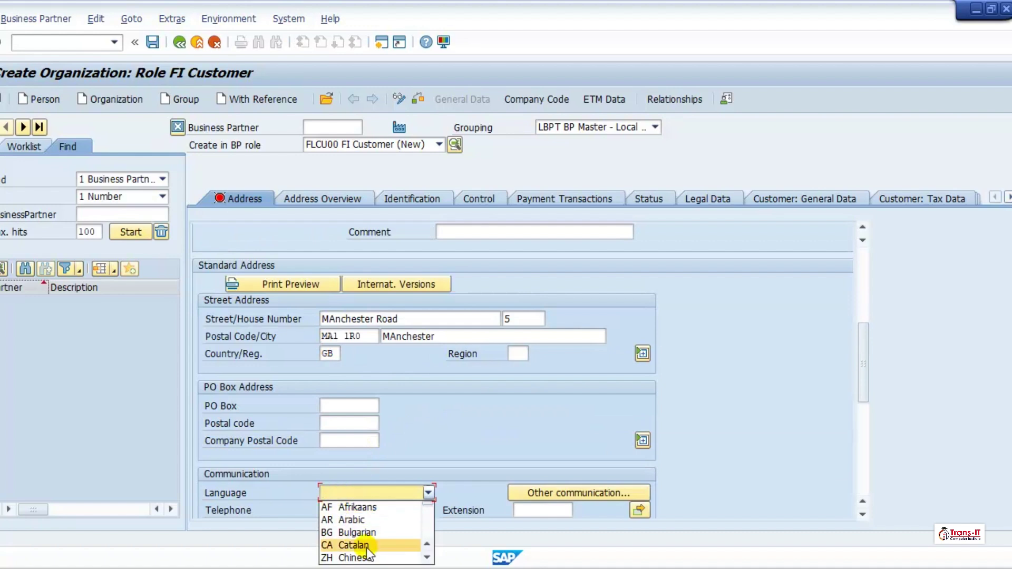
pyautogui.scroll(-1, 366, 548)
pyautogui.scroll(-1, 362, 554)
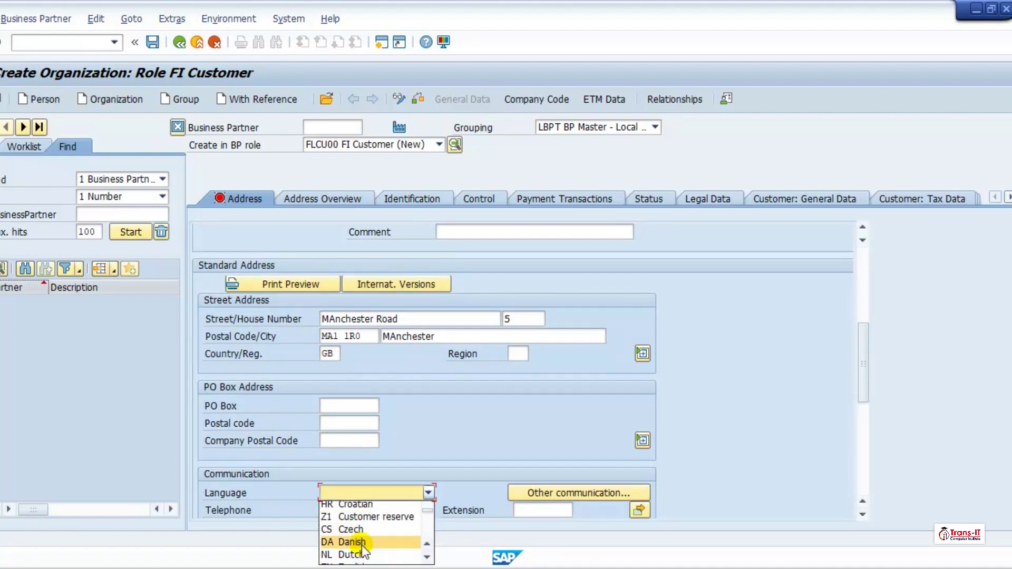
pyautogui.scroll(-1, 363, 543)
pyautogui.click(363, 534)
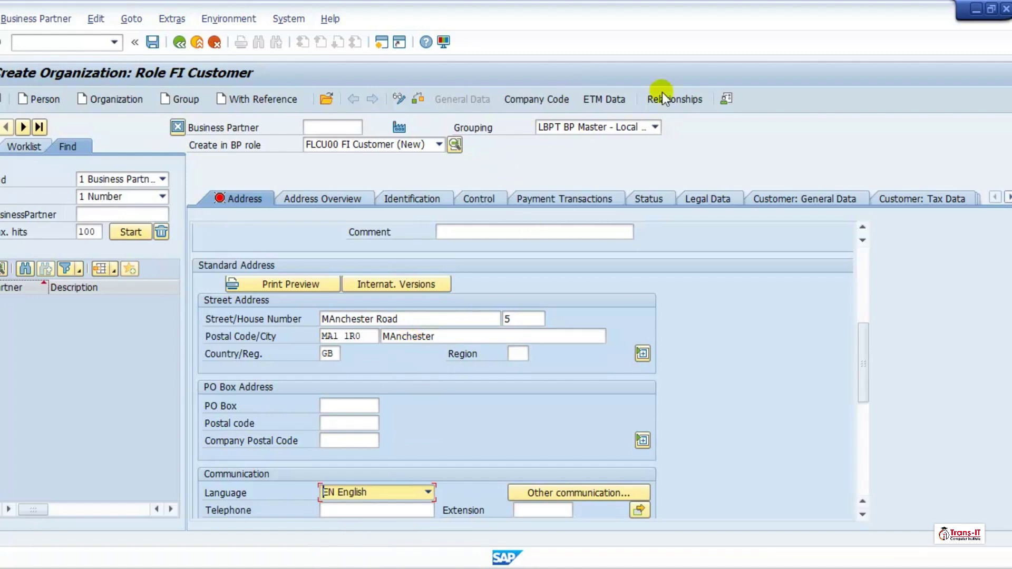
# Check and save the new business partner, and switch its record to change mode
pyautogui.click(418, 101)
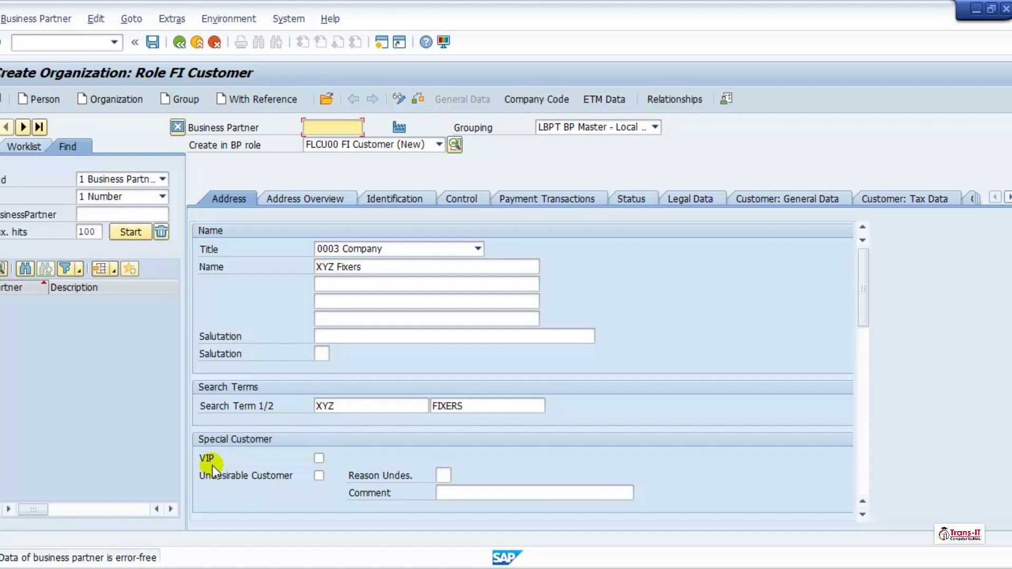
pyautogui.click(153, 43)
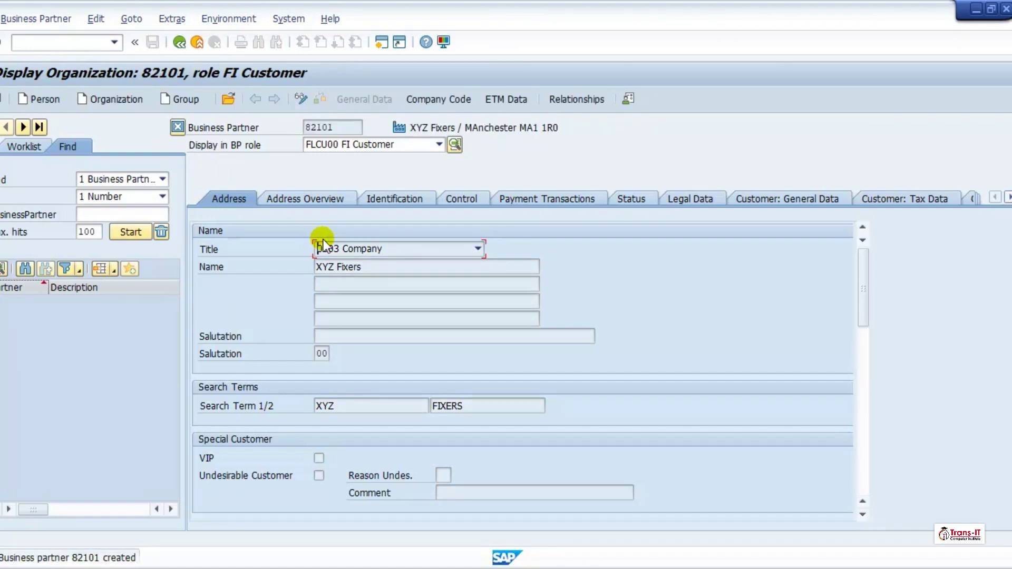
pyautogui.click(45, 26)
pyautogui.click(43, 74)
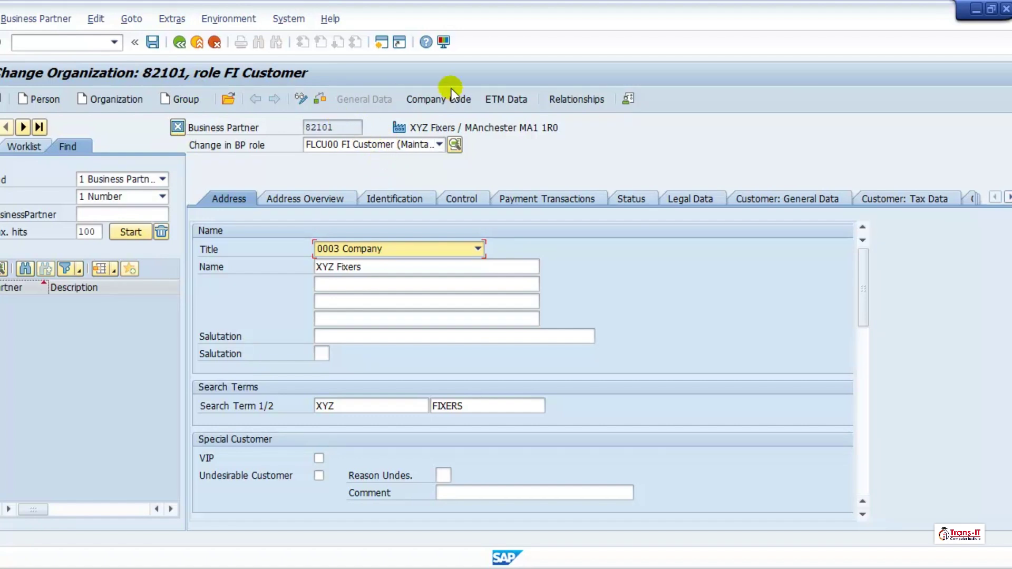
# Switch the business partner record to display mode and try to open its company code data for TRE1
pyautogui.click(303, 99)
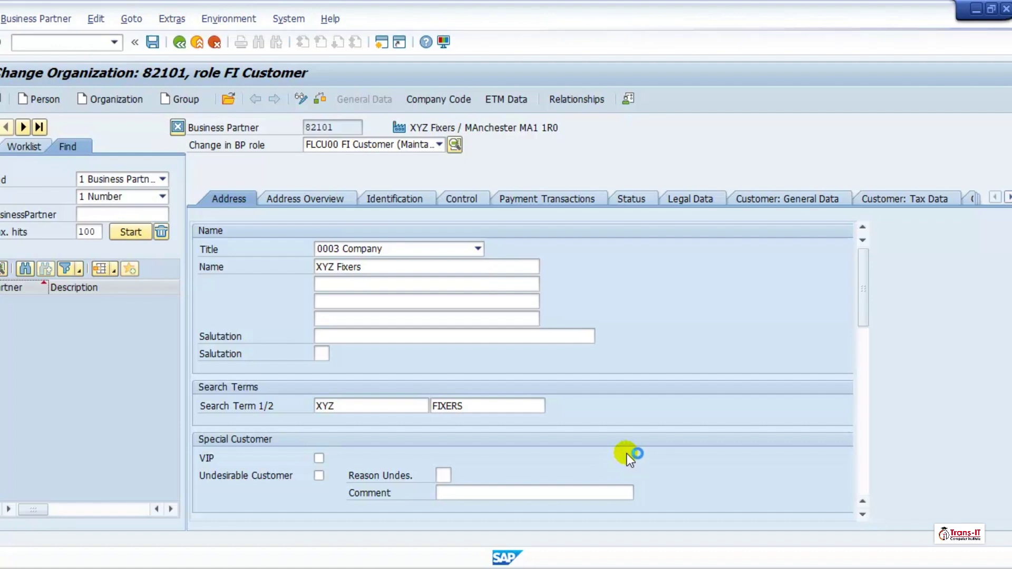
pyautogui.hotkey('ctrl', 'F1')
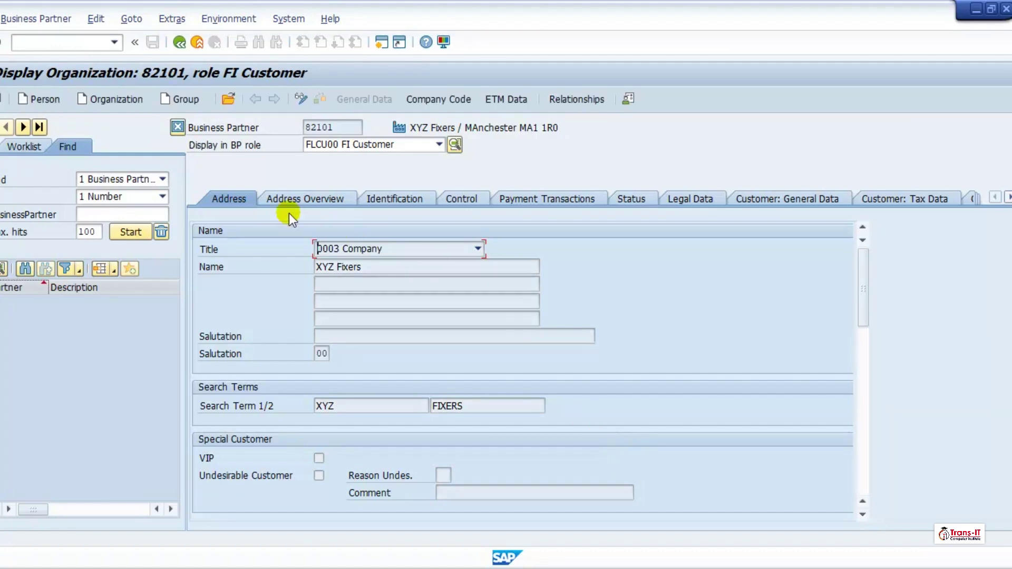
pyautogui.click(424, 104)
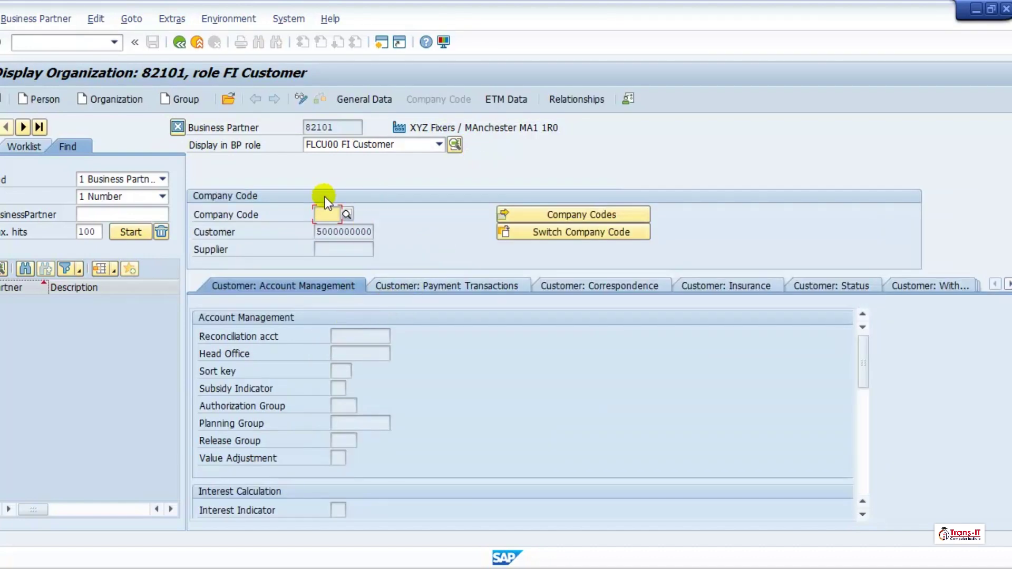
pyautogui.write('TRe')
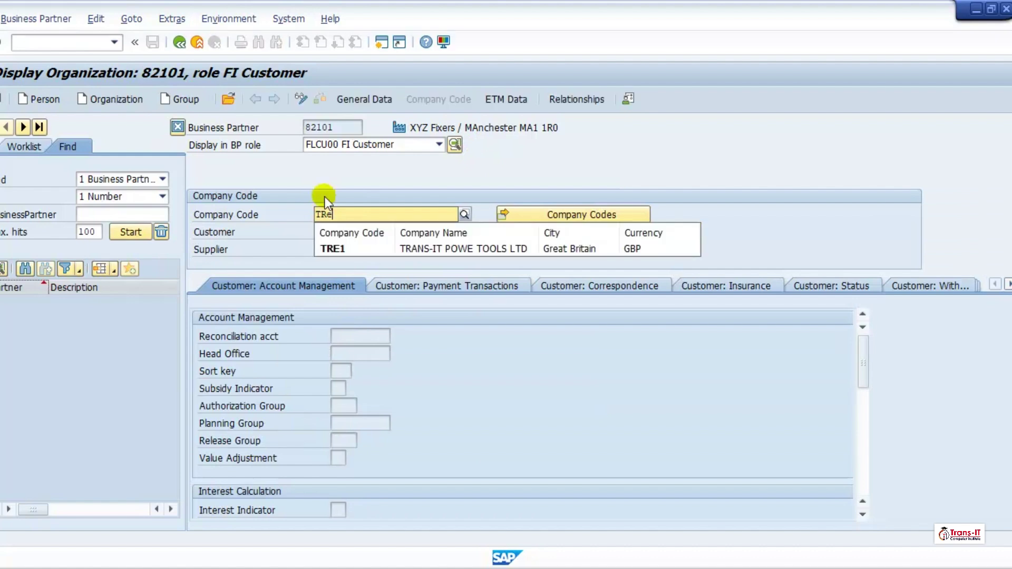
pyautogui.click(419, 249)
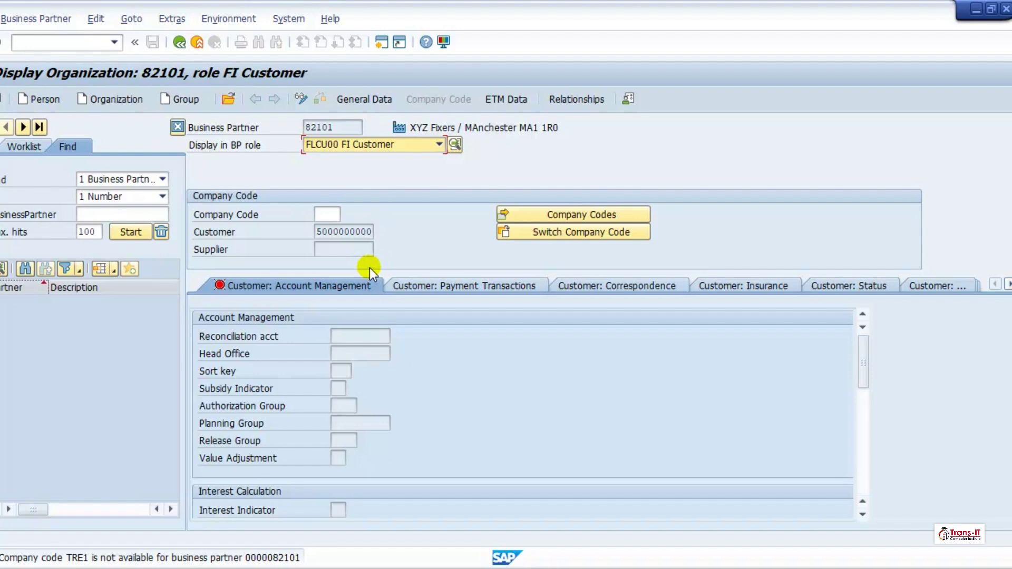
# Retry company code TRE1 and view the list of company codes assigned to the customer
pyautogui.click(321, 214)
pyautogui.write('TRe1')
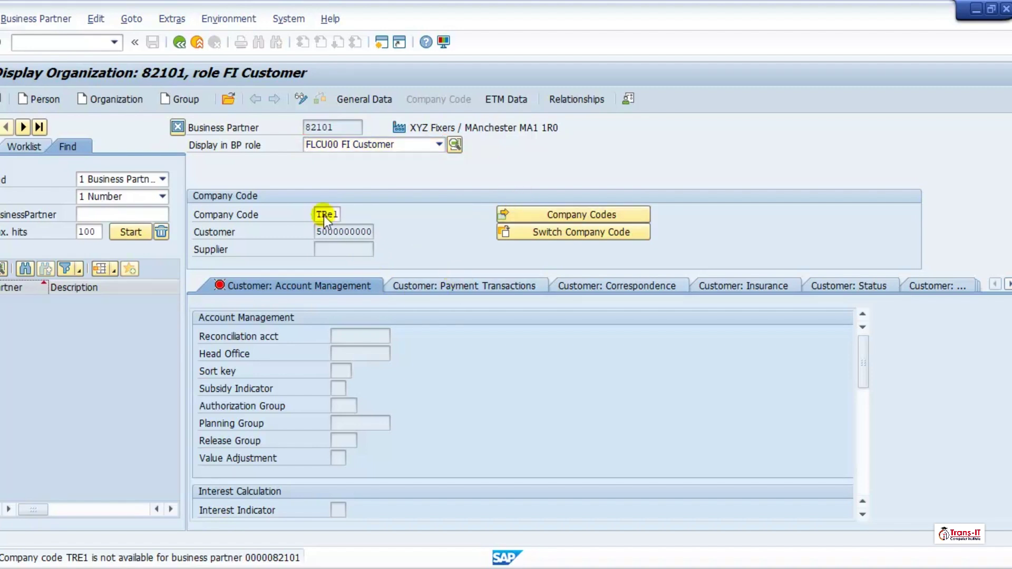
pyautogui.press('Return')
pyautogui.click(551, 215)
pyautogui.click(551, 215)
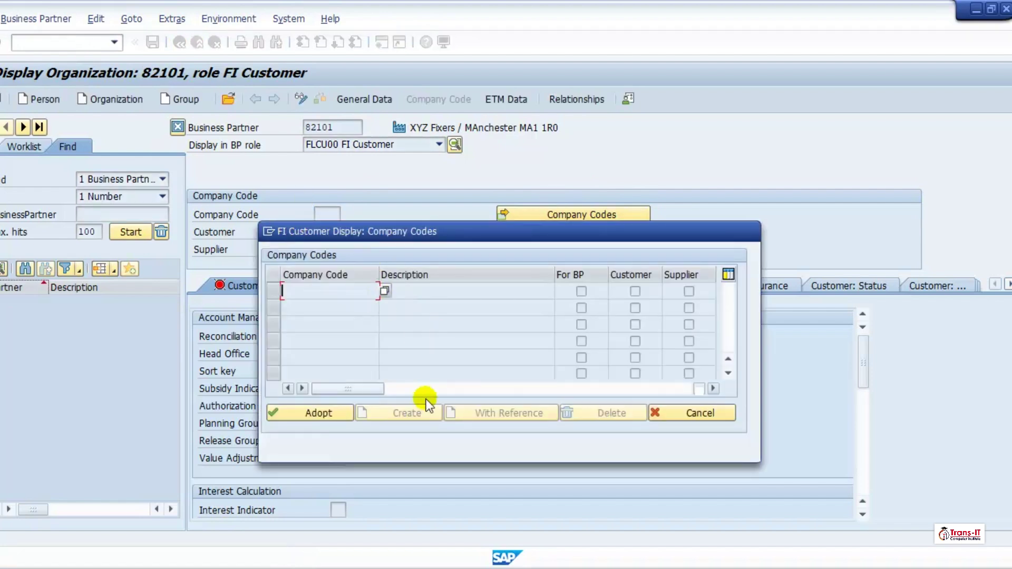
pyautogui.click(702, 412)
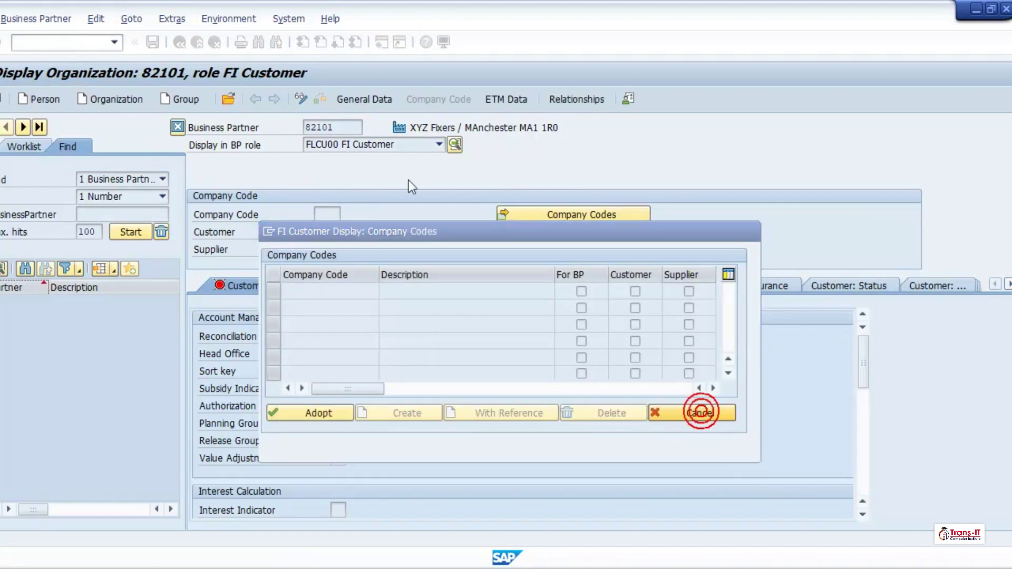
# Try to load the suggested company code TRE1 for the customer, and leave the business partner record
pyautogui.click(323, 213)
pyautogui.write('TRe')
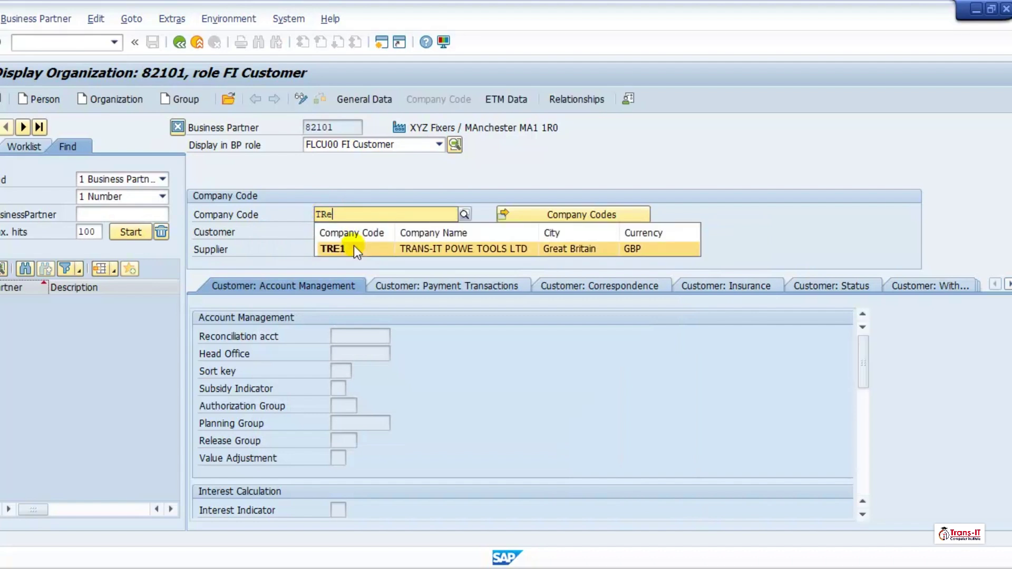
pyautogui.click(355, 250)
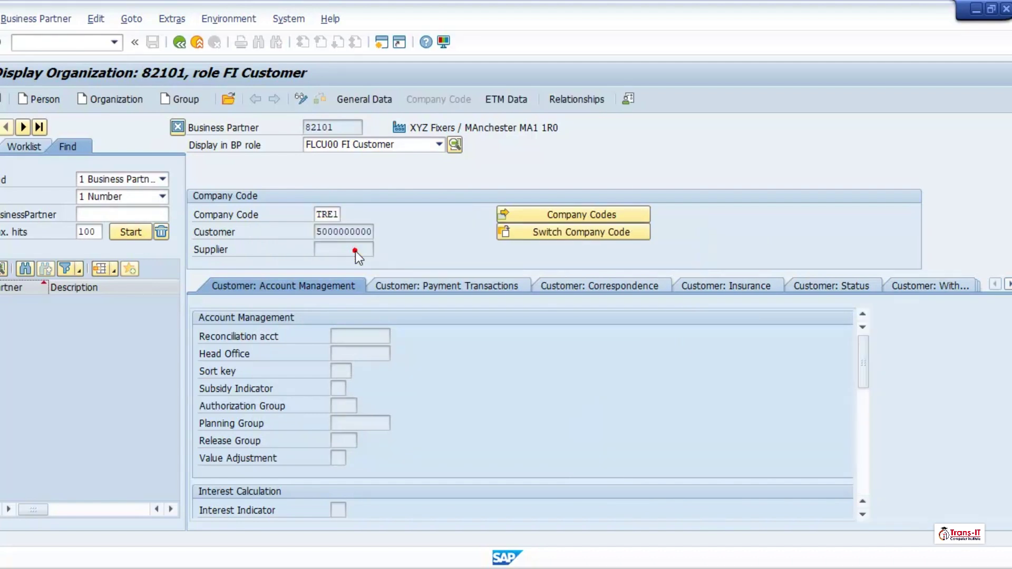
pyautogui.press('Return')
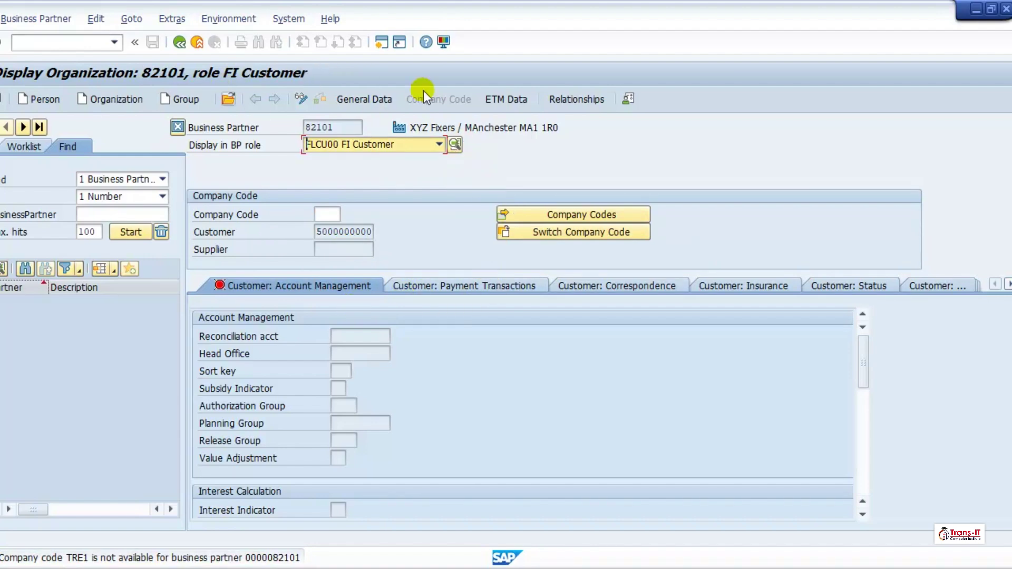
pyautogui.click(179, 42)
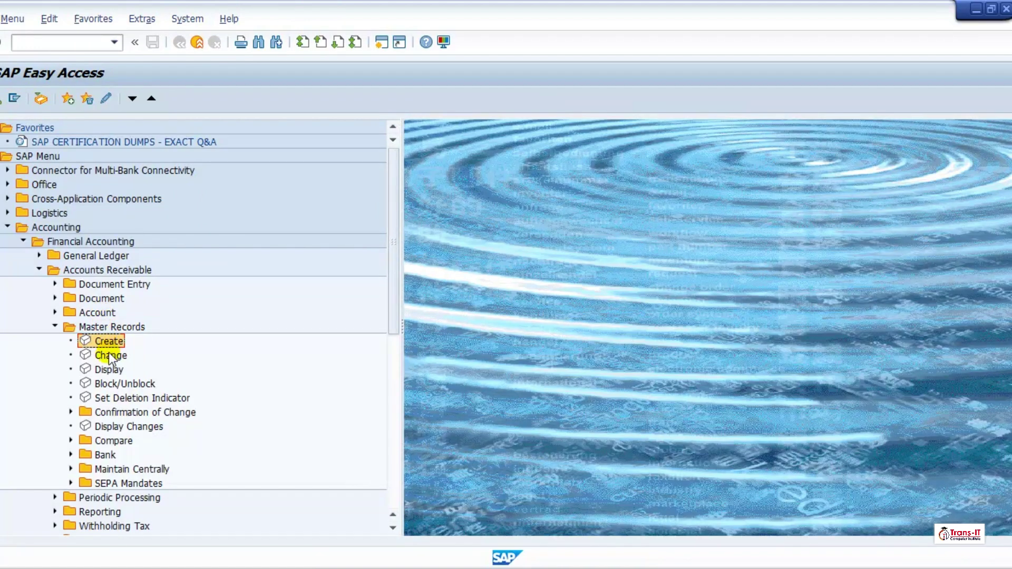
# Try to open the XYZ Fixers customer master record for changes in company code TRE1
pyautogui.doubleClick(109, 355)
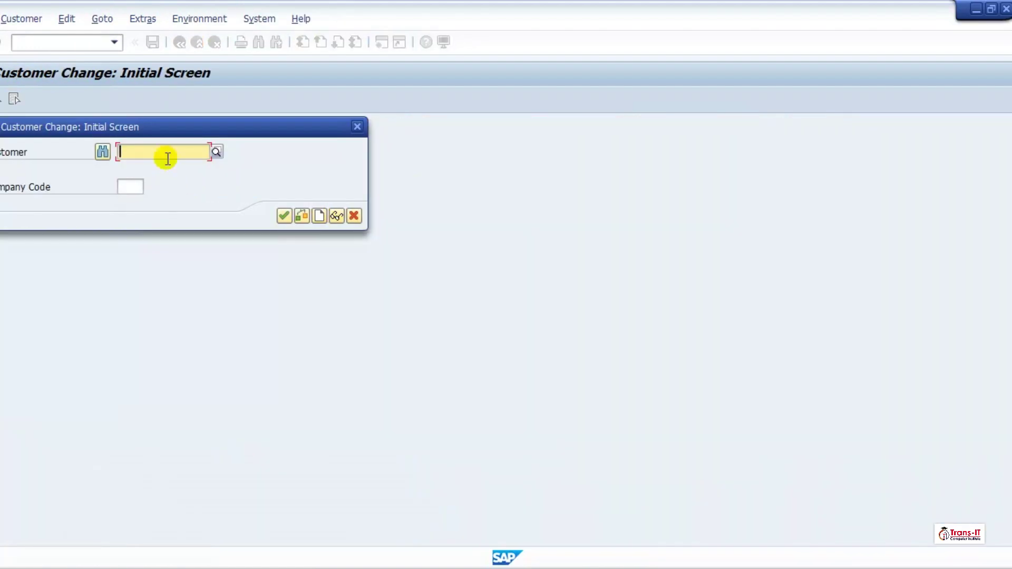
pyautogui.write('50000000')
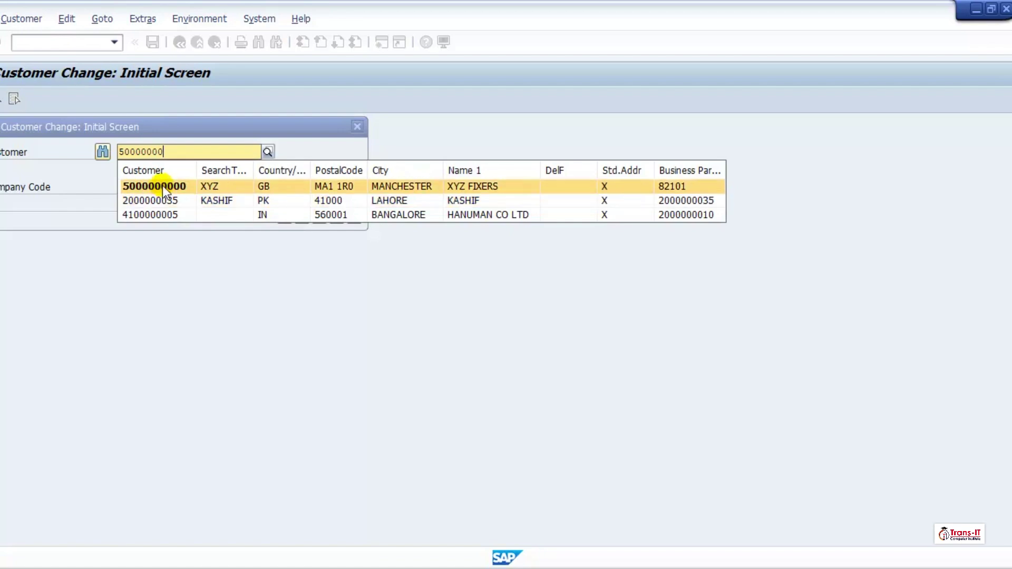
pyautogui.click(162, 185)
pyautogui.click(130, 187)
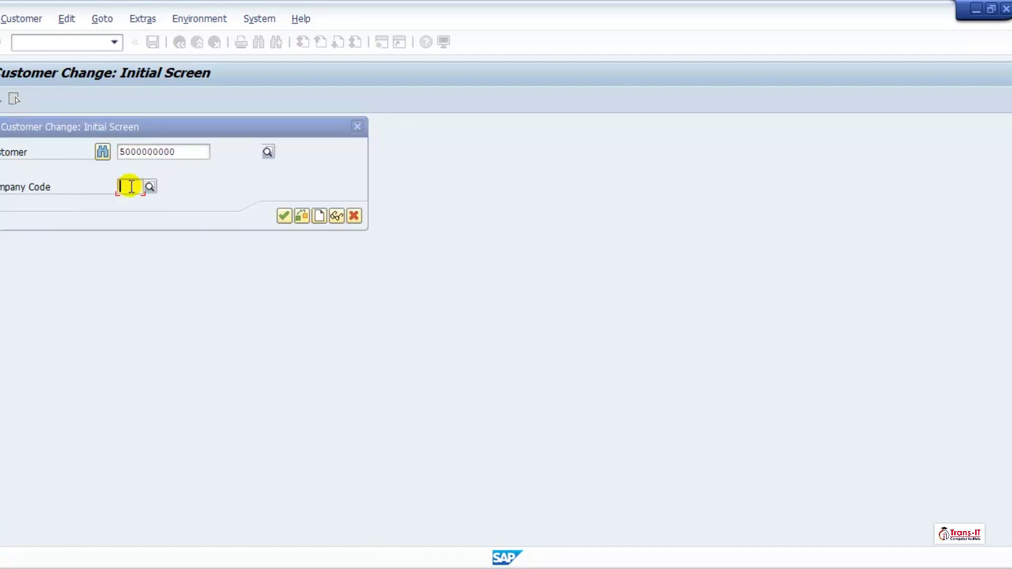
pyautogui.write('TRe1')
pyautogui.press('Return')
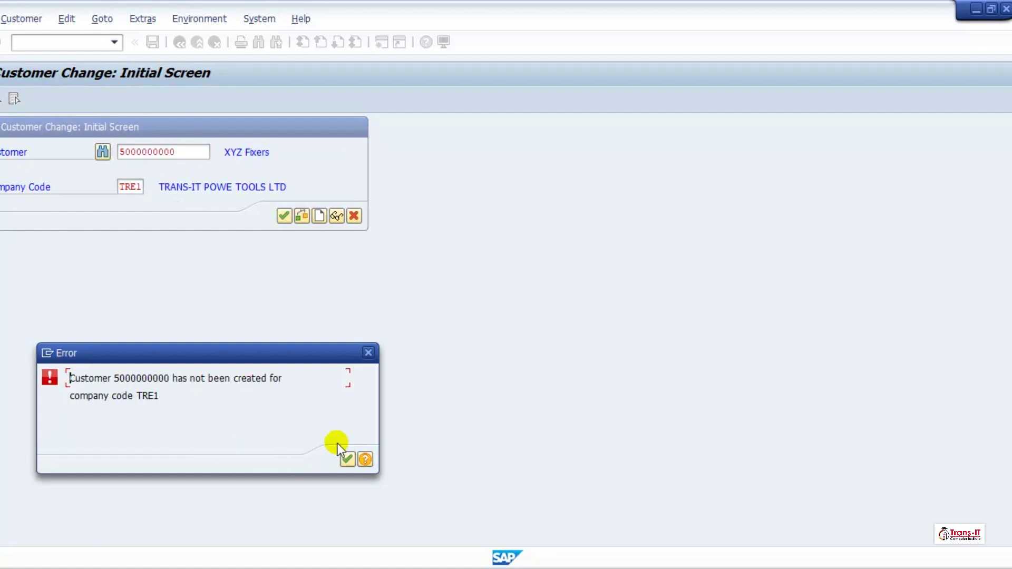
pyautogui.click(347, 461)
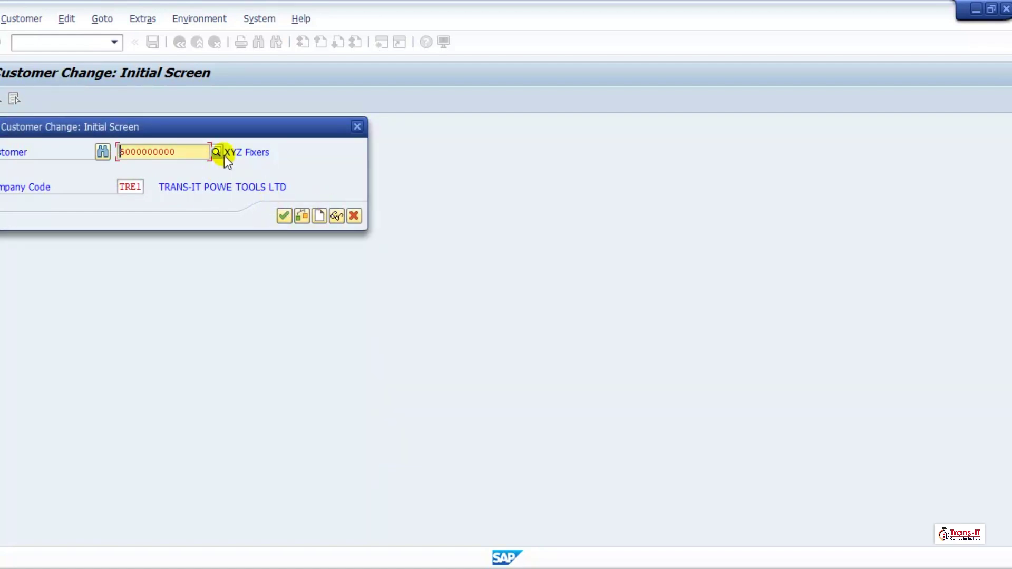
pyautogui.click(357, 127)
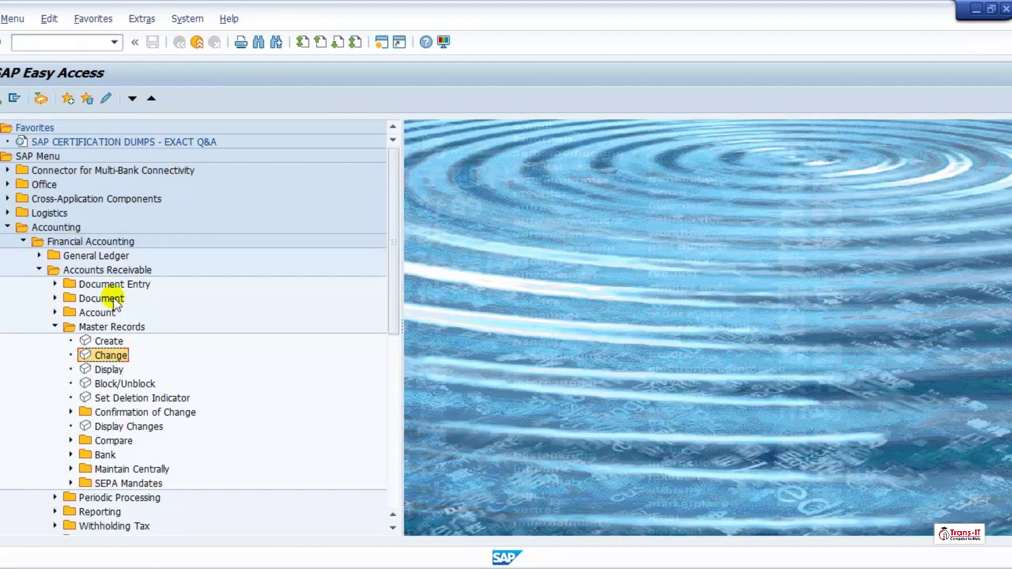
# Start the Maintain Business Partner transaction
pyautogui.click(50, 42)
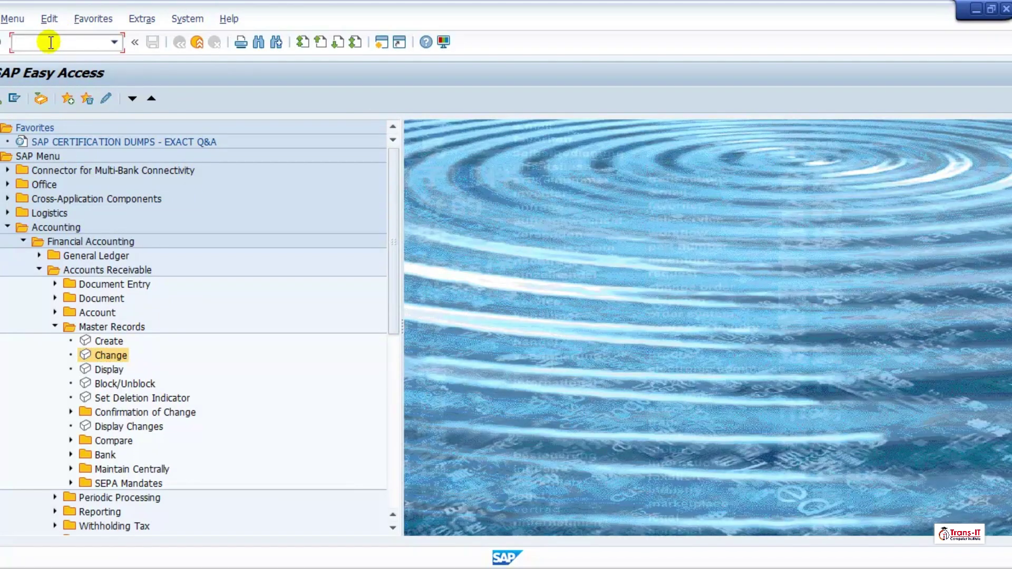
pyautogui.write('BO')
pyautogui.press('Return')
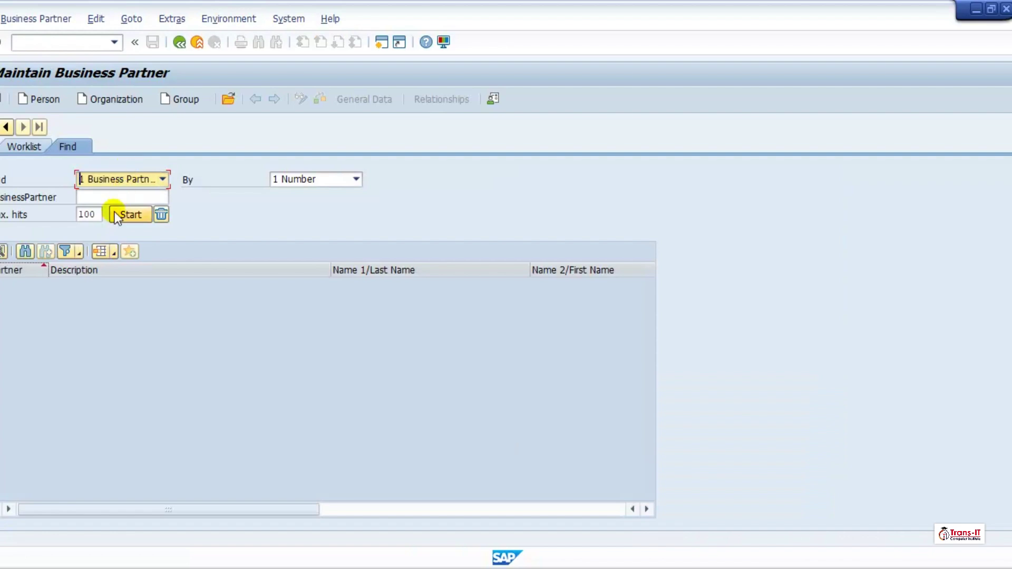
# Search for the business partner by Customer Number, using the number of the XYZ Fixers record
pyautogui.click(140, 189)
pyautogui.click(137, 196)
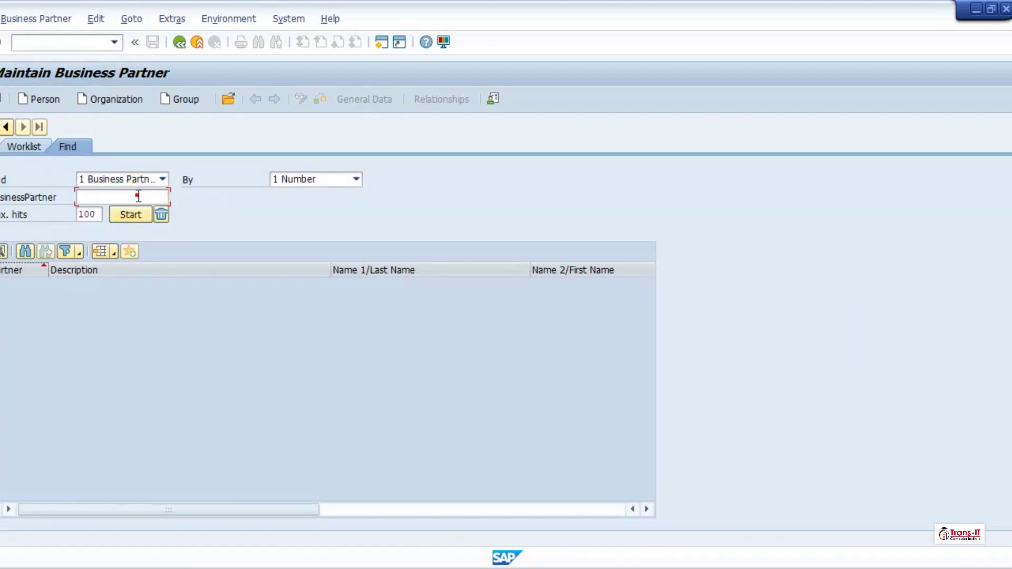
pyautogui.click(357, 179)
pyautogui.click(318, 207)
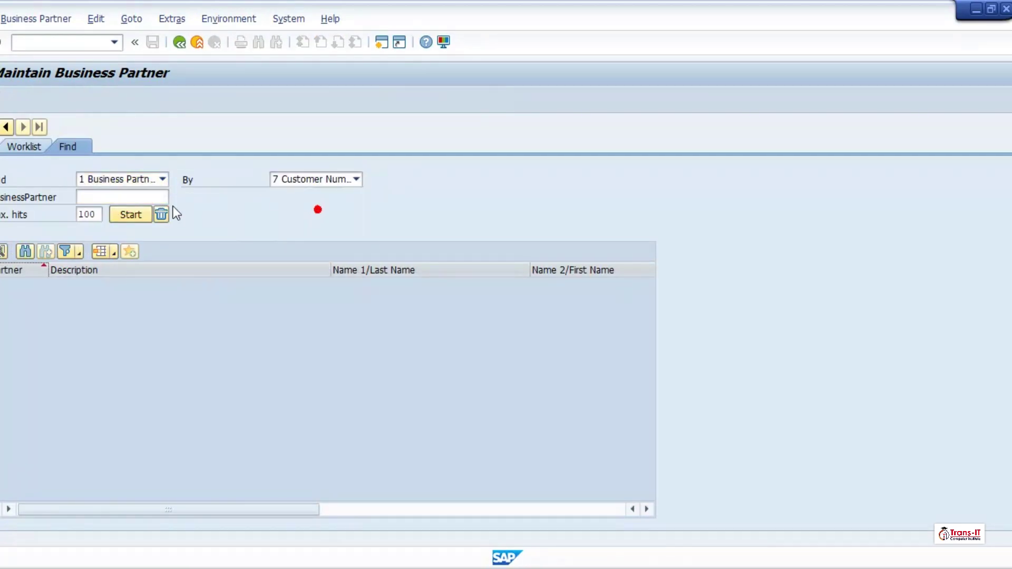
pyautogui.click(103, 195)
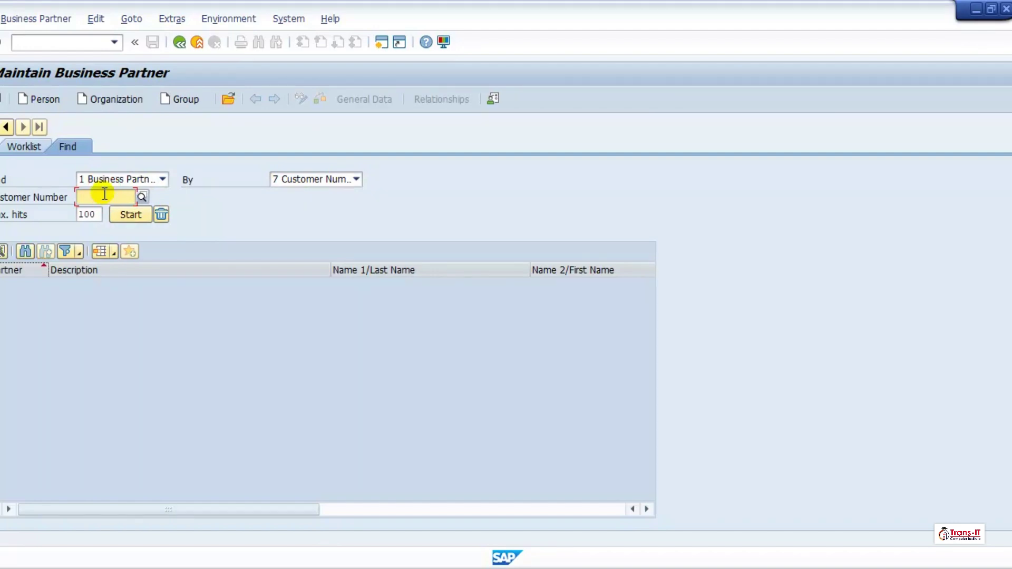
pyautogui.write('82101')
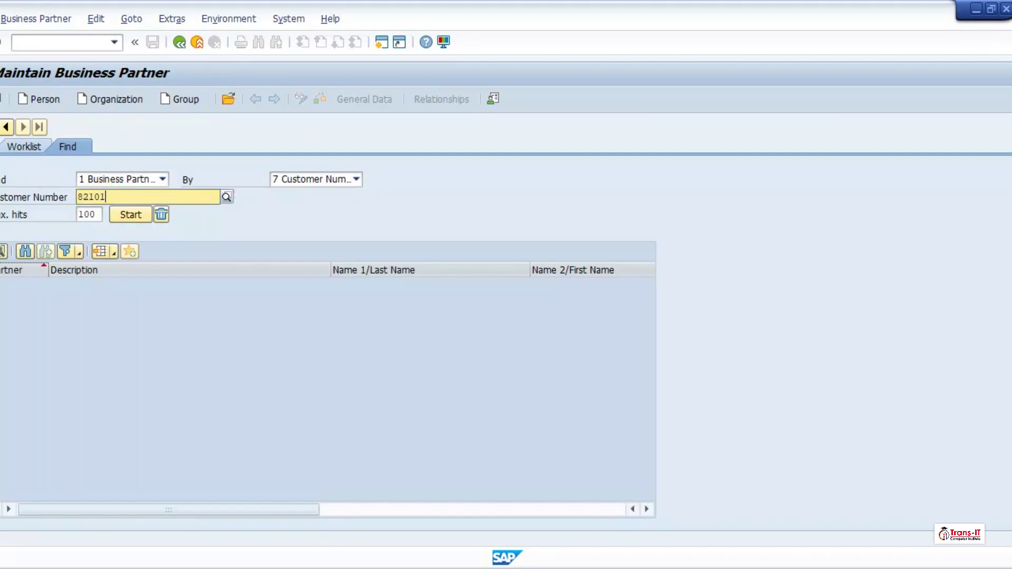
pyautogui.press('Return')
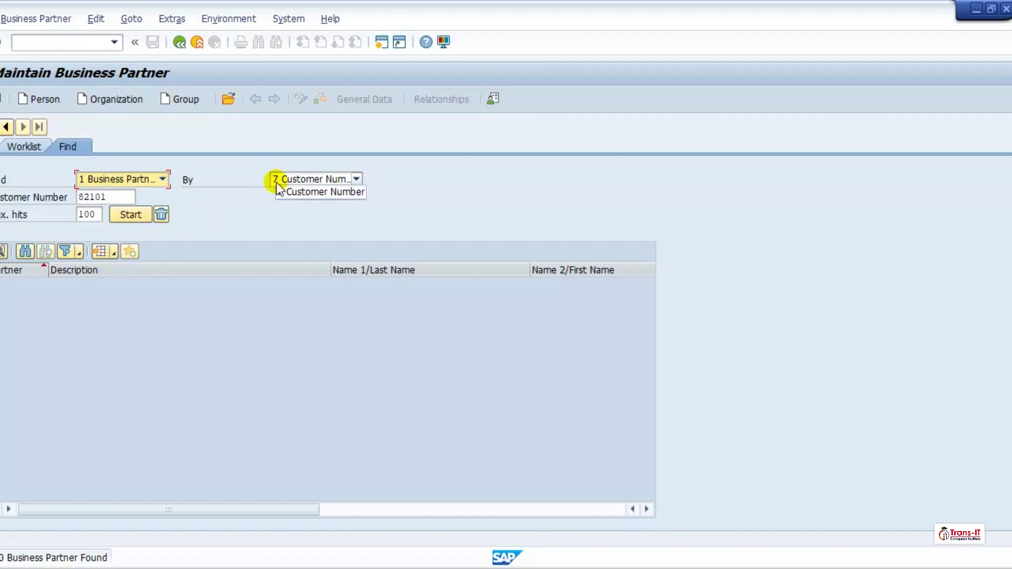
# Find the business partner by search term XYZ and open the XYZ Fixers record
pyautogui.click(322, 179)
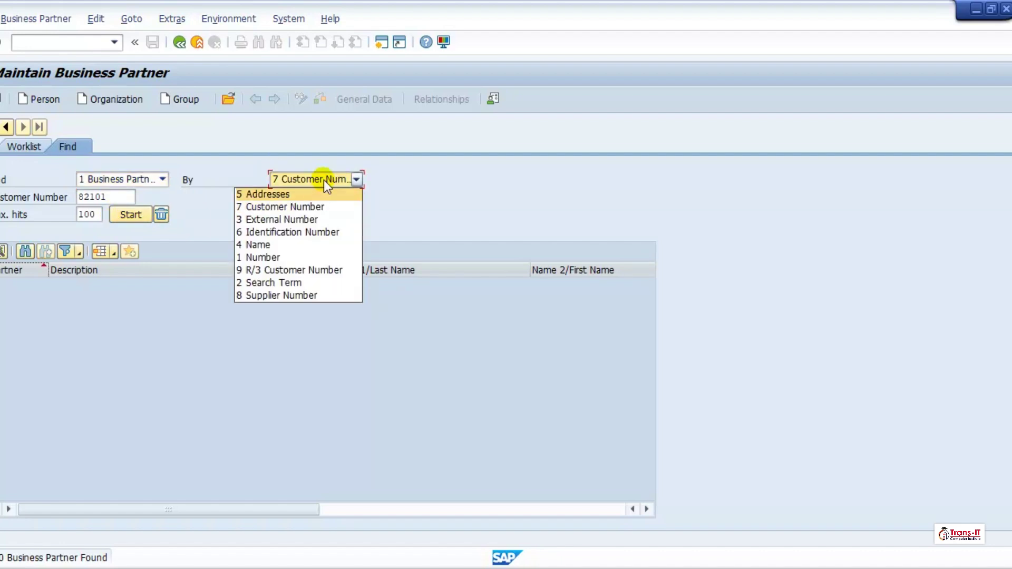
pyautogui.click(278, 283)
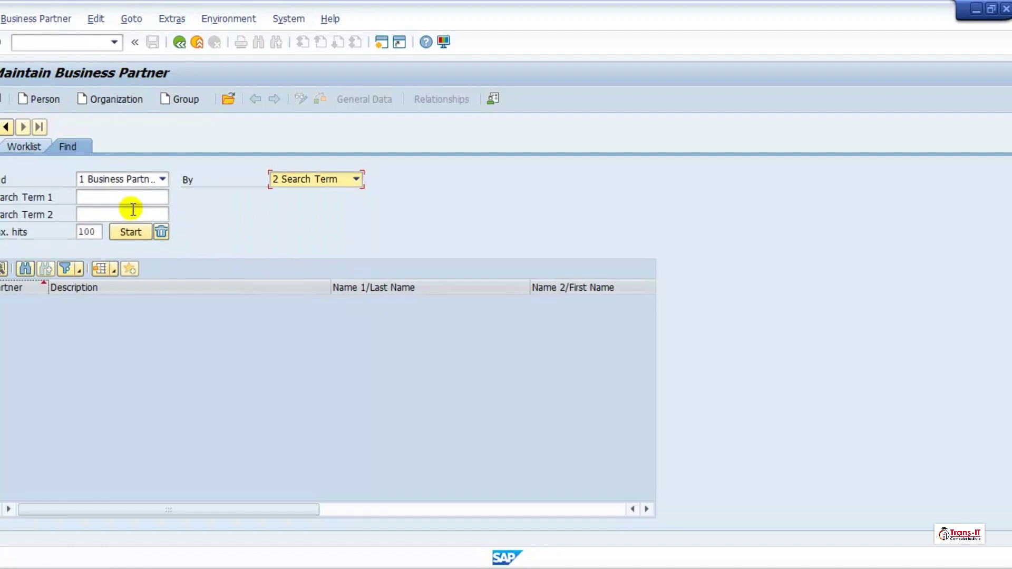
pyautogui.click(114, 196)
pyautogui.write('XYZ')
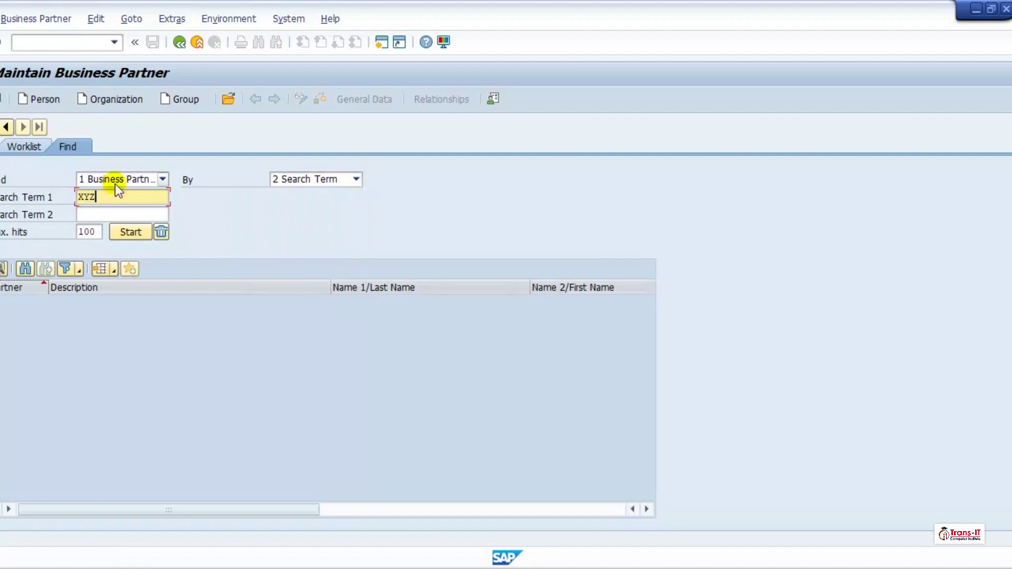
pyautogui.press('Return')
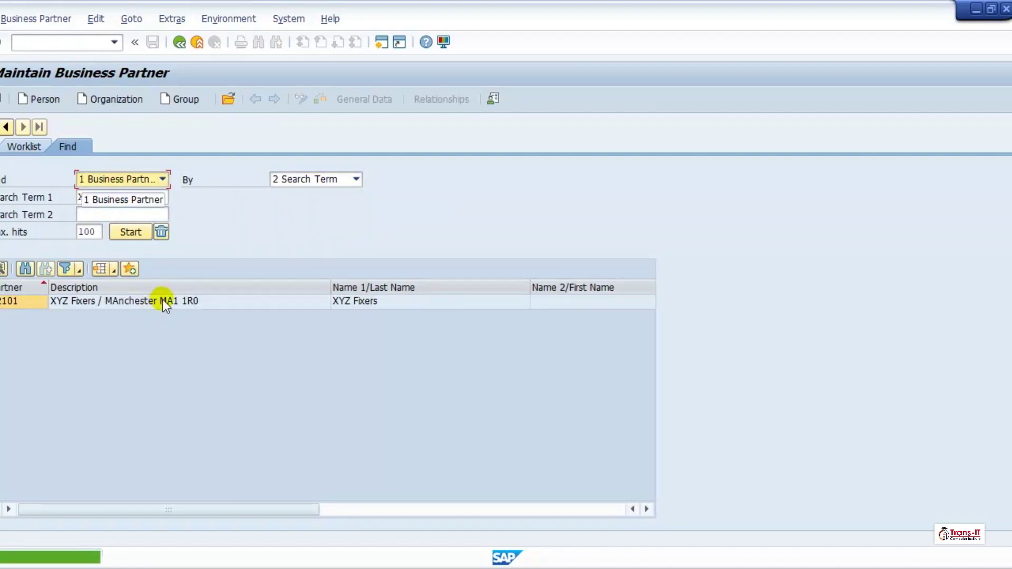
pyautogui.doubleClick(162, 300)
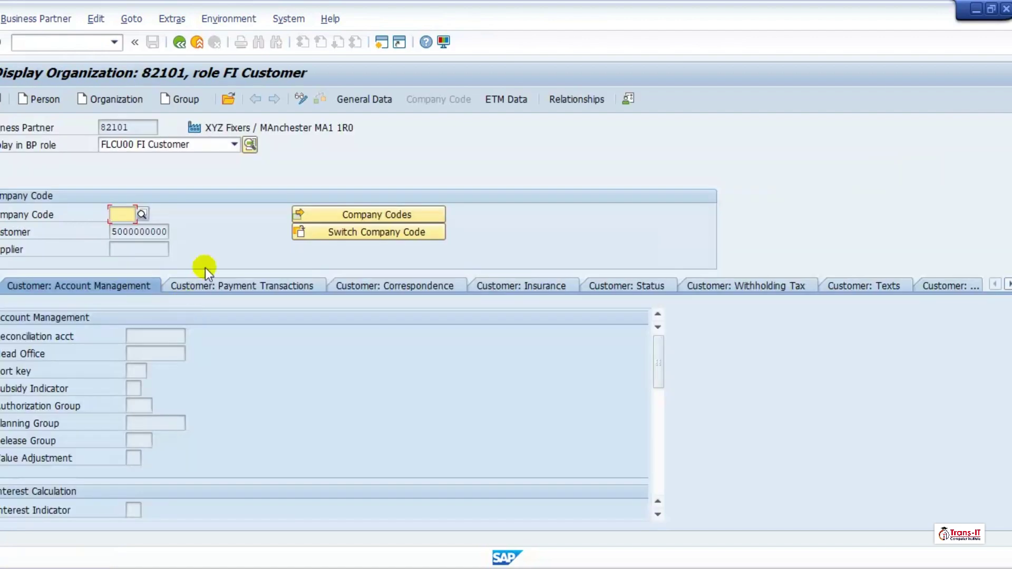
# Try to load company code TRE1 for the reopened XYZ Fixers business partner
pyautogui.click(127, 209)
pyautogui.write('TRe1')
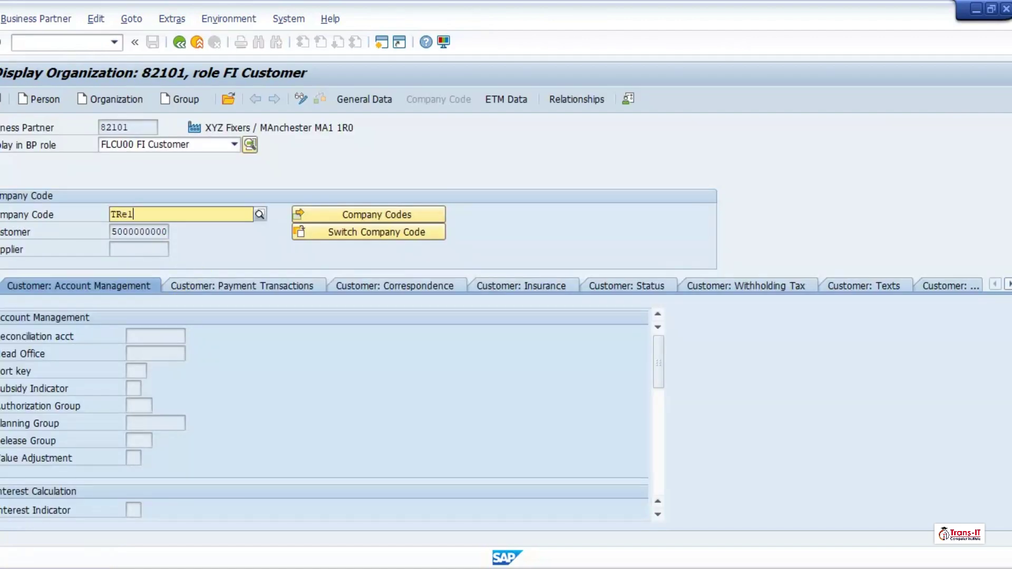
pyautogui.press('Return')
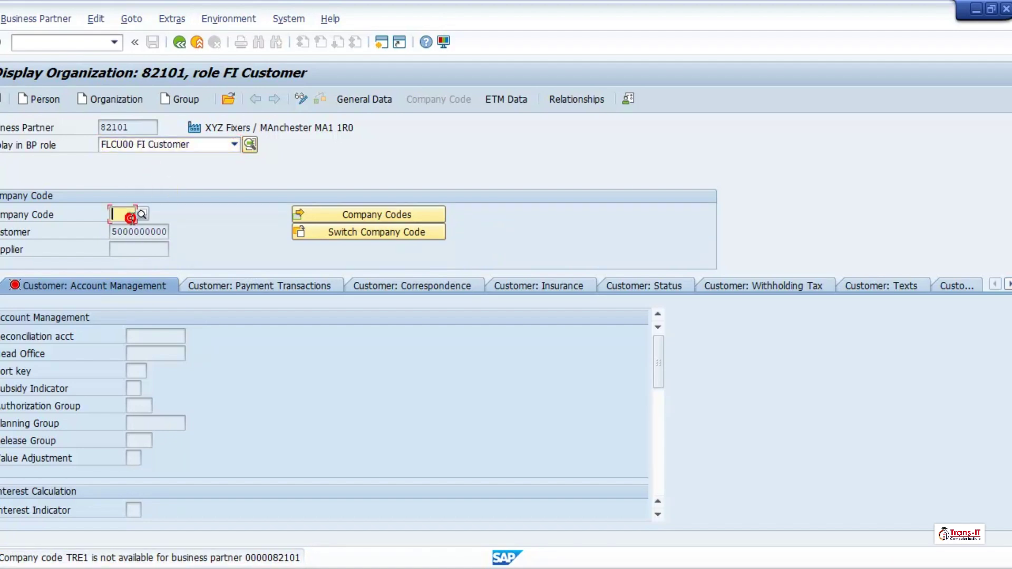
# Return to the business partner's general data and select the FLCU00 FI Customer role for display
pyautogui.click(356, 100)
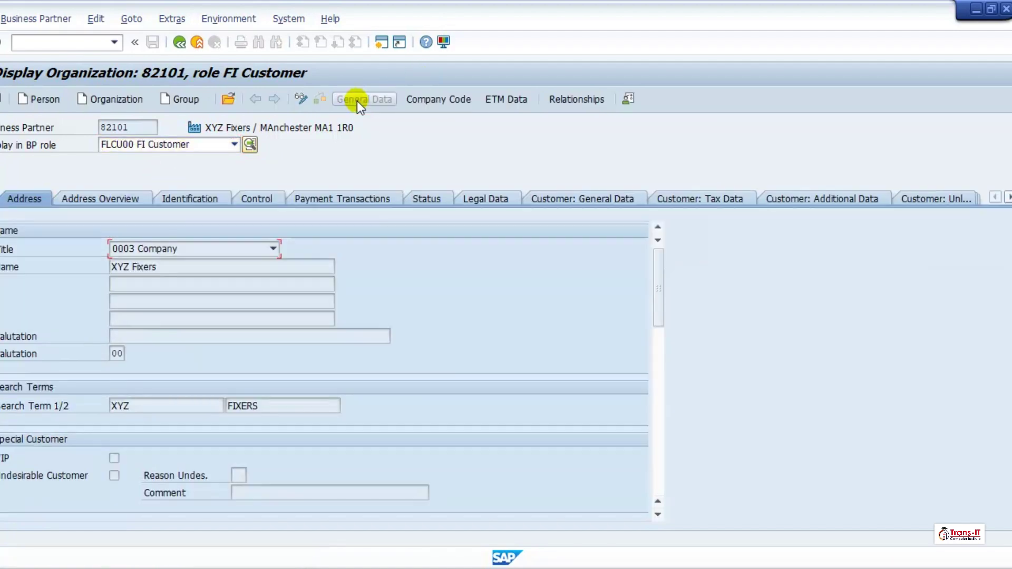
pyautogui.click(224, 147)
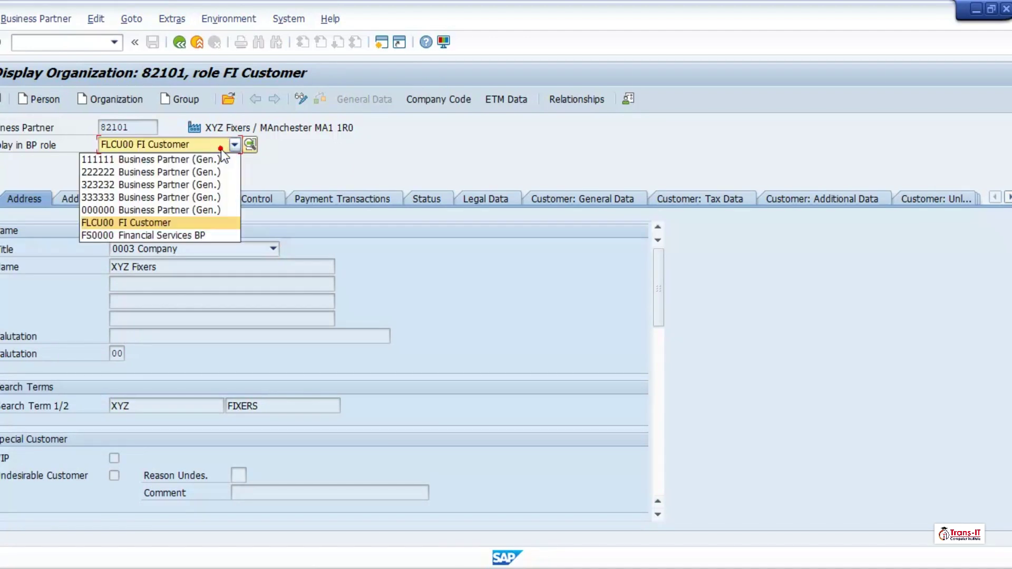
pyautogui.click(153, 223)
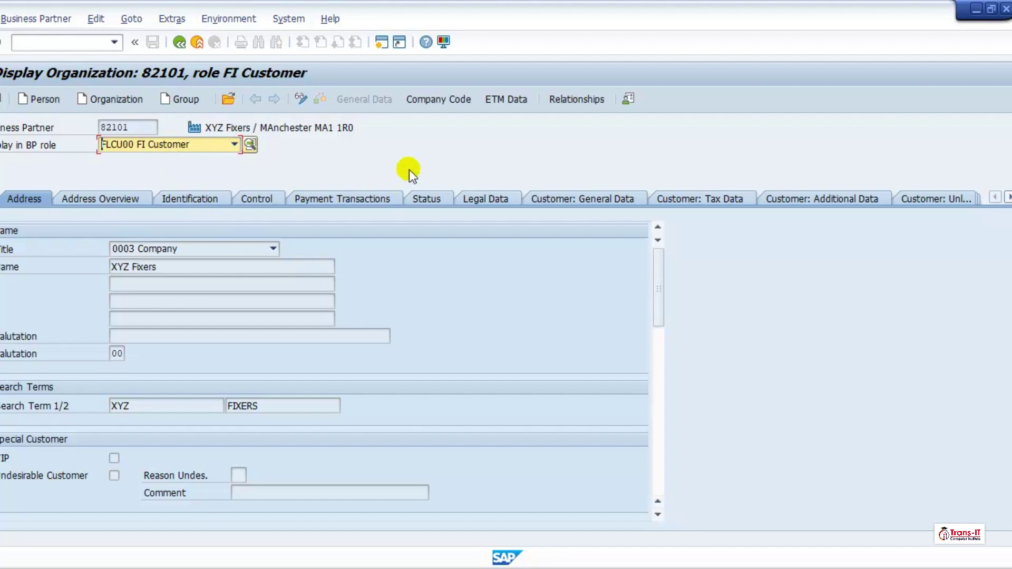
# Open the company code data of the FI Customer role and try to load company code TRE1
pyautogui.click(435, 103)
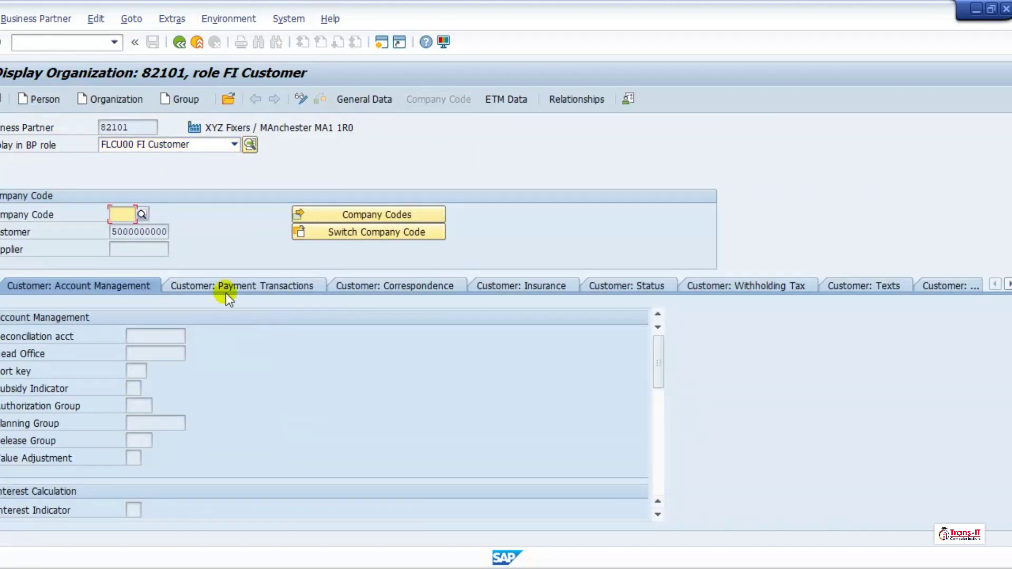
pyautogui.write('TRe1')
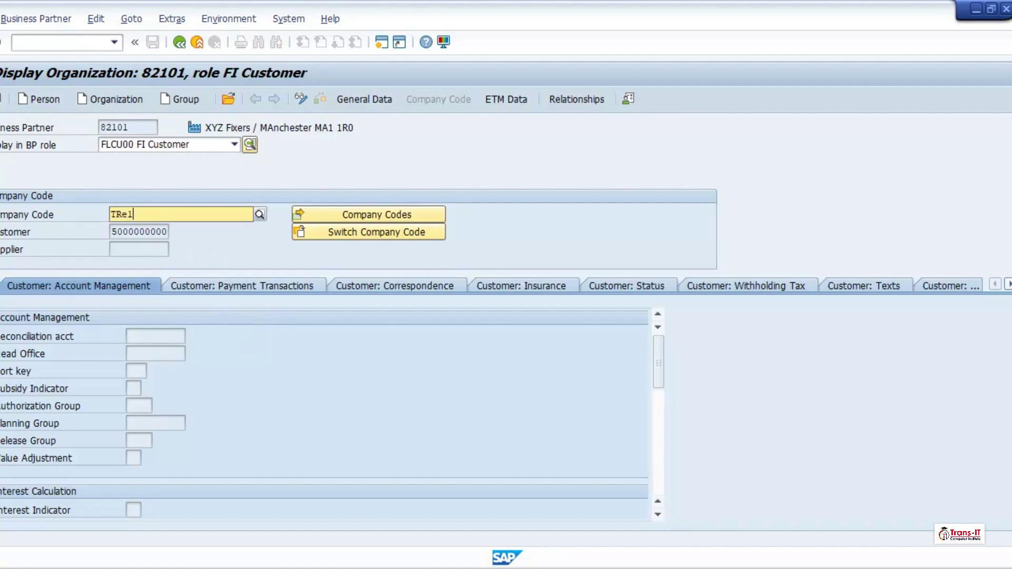
pyautogui.click(216, 249)
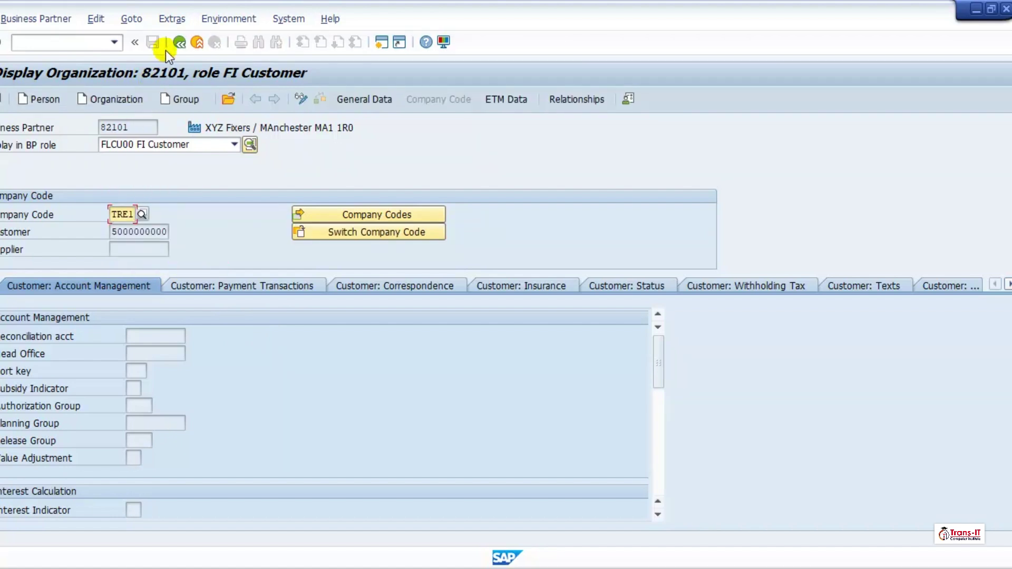
pyautogui.press('Return')
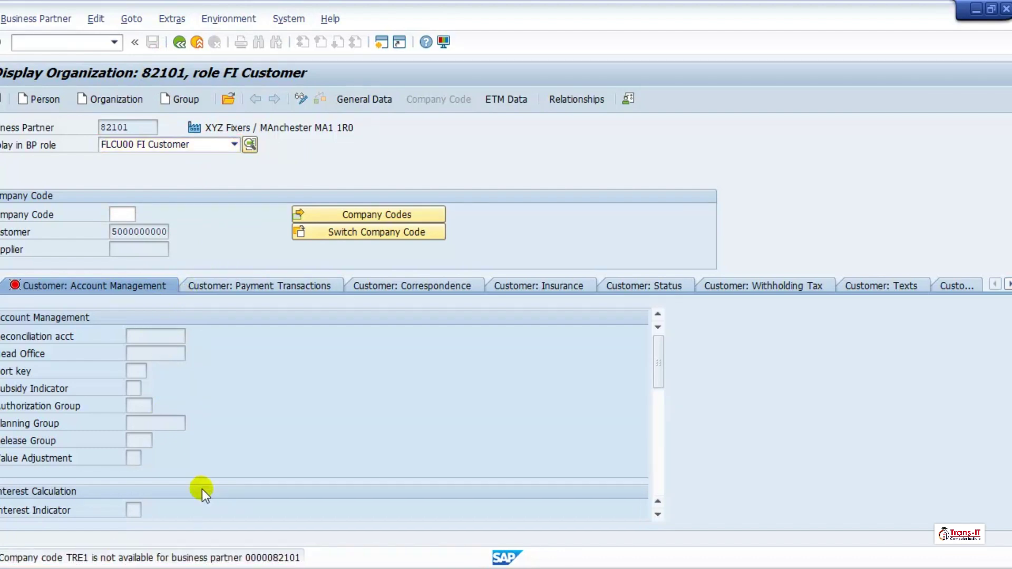
# Open the detailed explanation of the company code message and select its full text including the message number
pyautogui.doubleClick(237, 558)
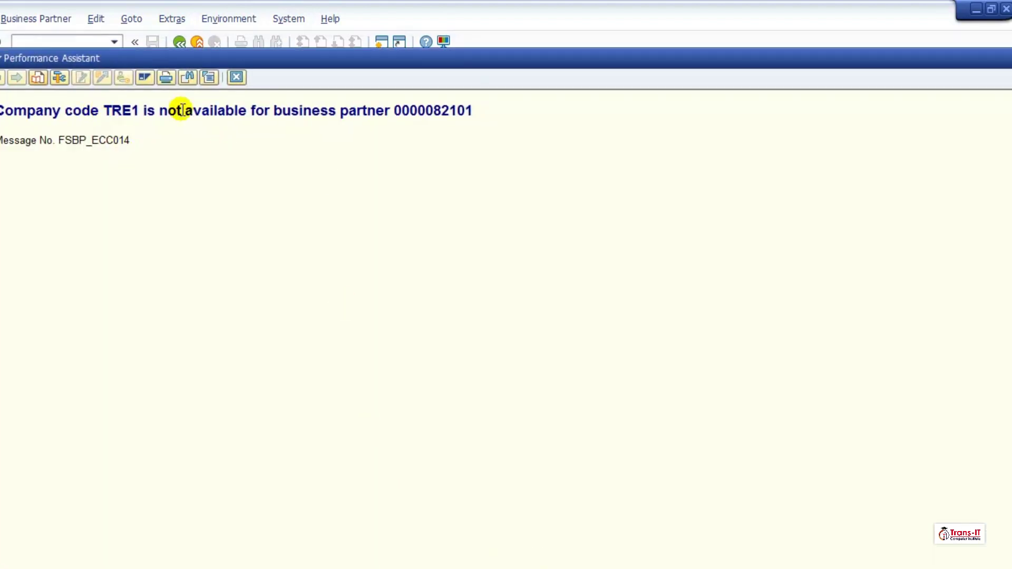
pyautogui.moveTo(131, 141); pyautogui.dragTo(1, 112)
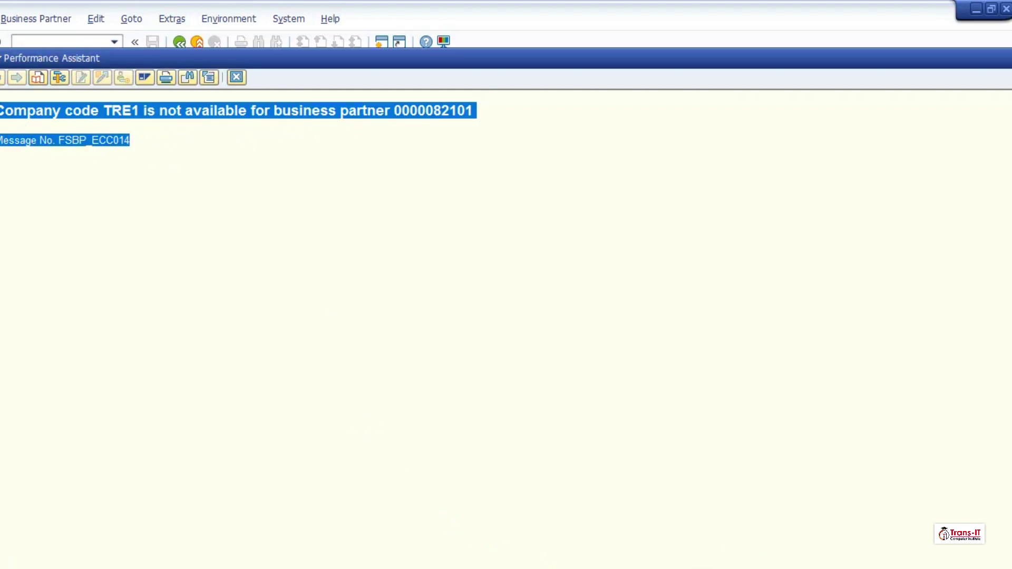
pyautogui.moveTo(649, 568)
pyautogui.click(649, 508)
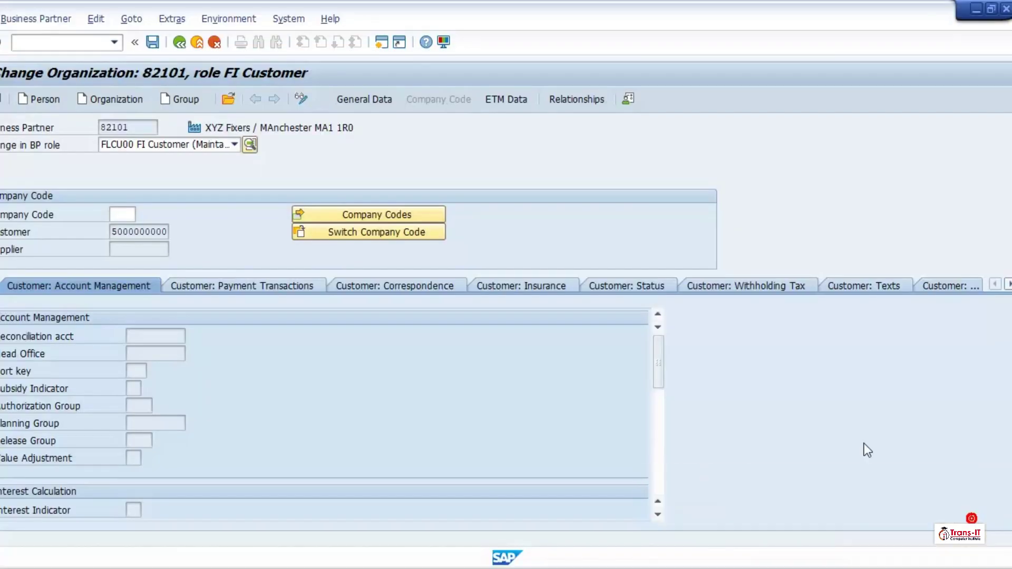
# Load company code TRE1 for the XYZ Fixers FI Customer role in change mode
pyautogui.click(139, 213)
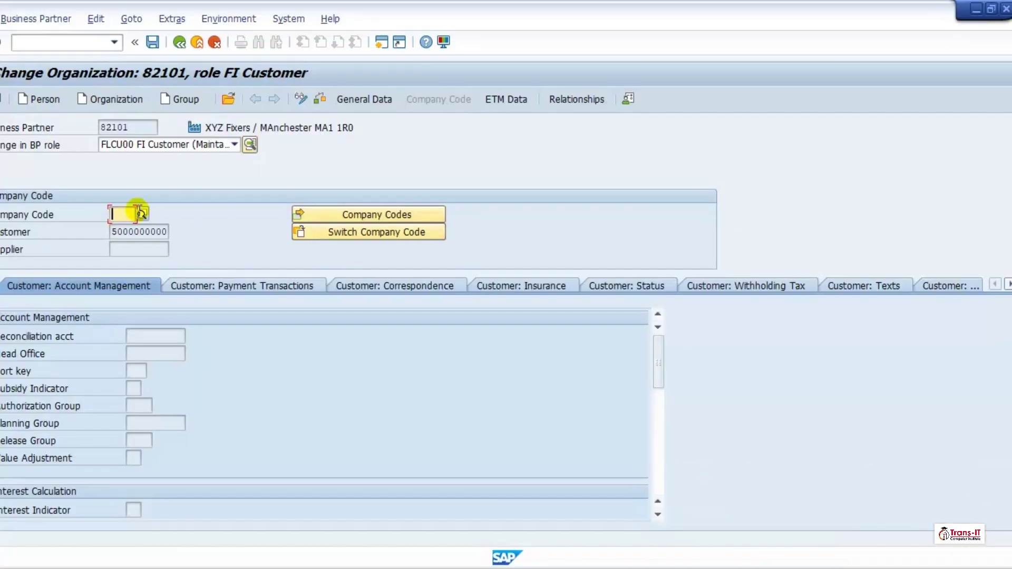
pyautogui.write('TRE')
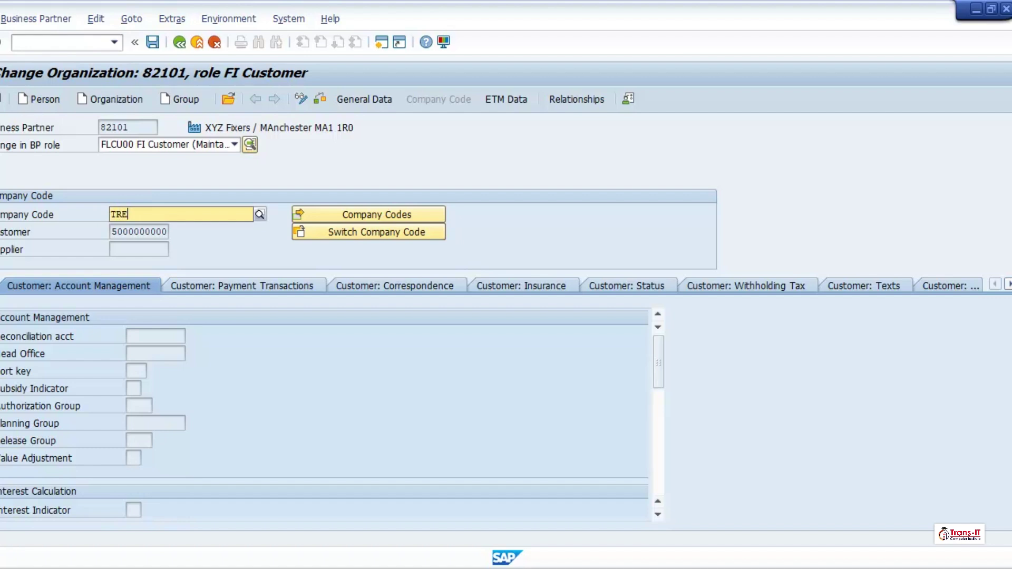
pyautogui.write('1')
pyautogui.press('Return')
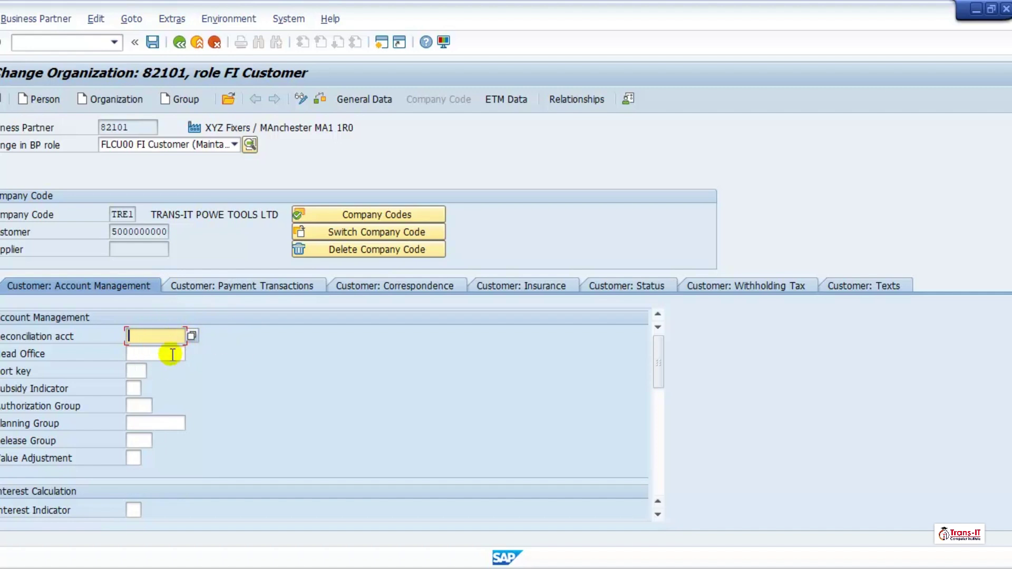
# Set the customer's reconciliation account to 150000 in the account management data for company code TRE1
pyautogui.write('159')
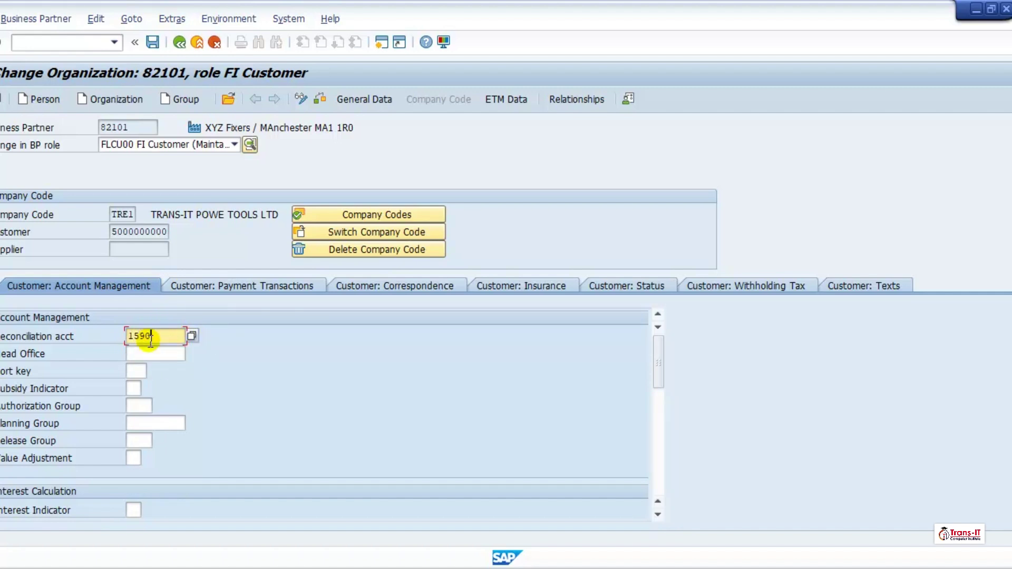
pyautogui.press('BackSpace')
pyautogui.write('0000')
pyautogui.press('Return')
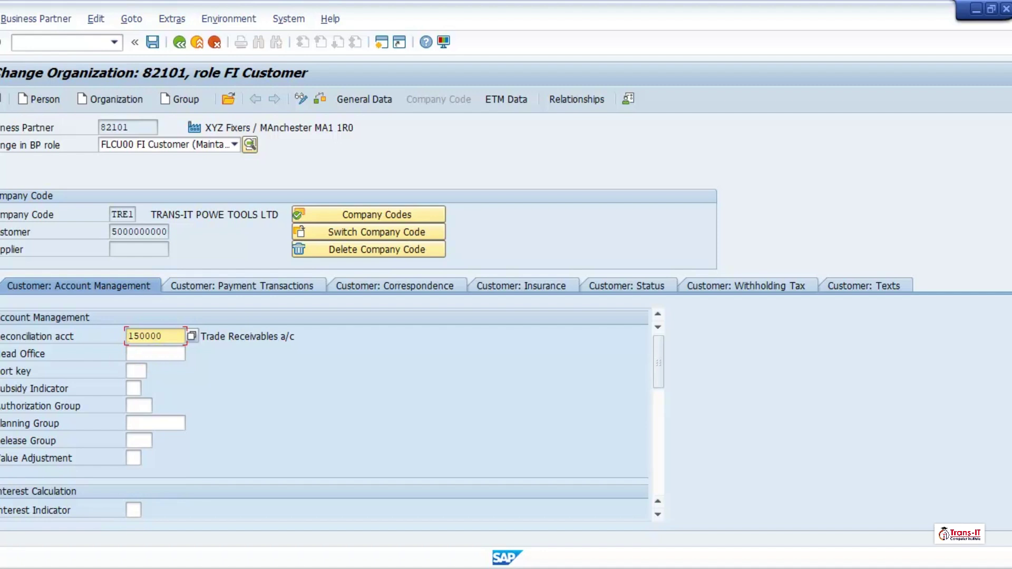
# Look through the available terms of payment in the customer's payment transactions data and close the list without choosing one
pyautogui.click(254, 285)
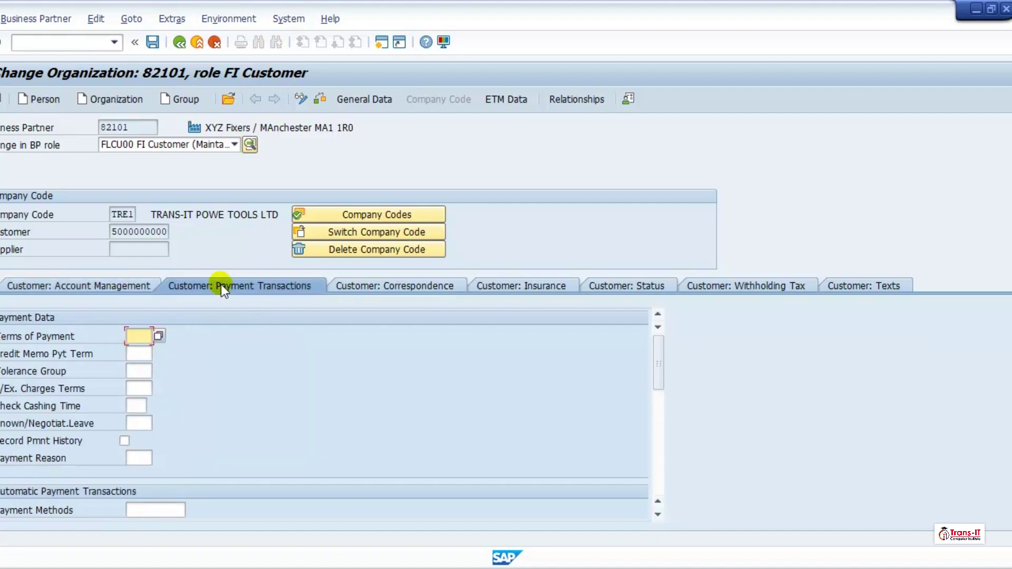
pyautogui.click(158, 336)
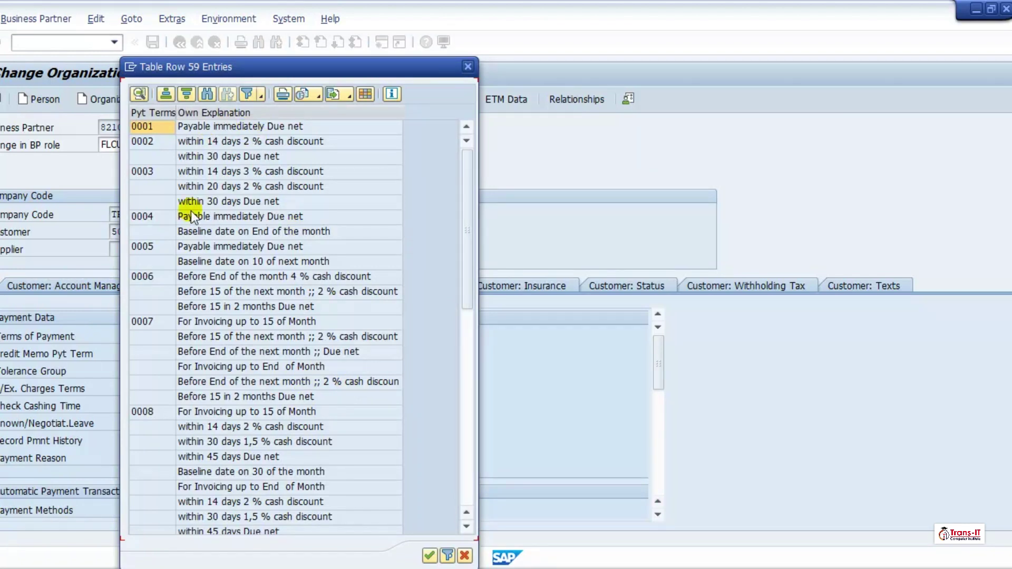
pyautogui.click(467, 66)
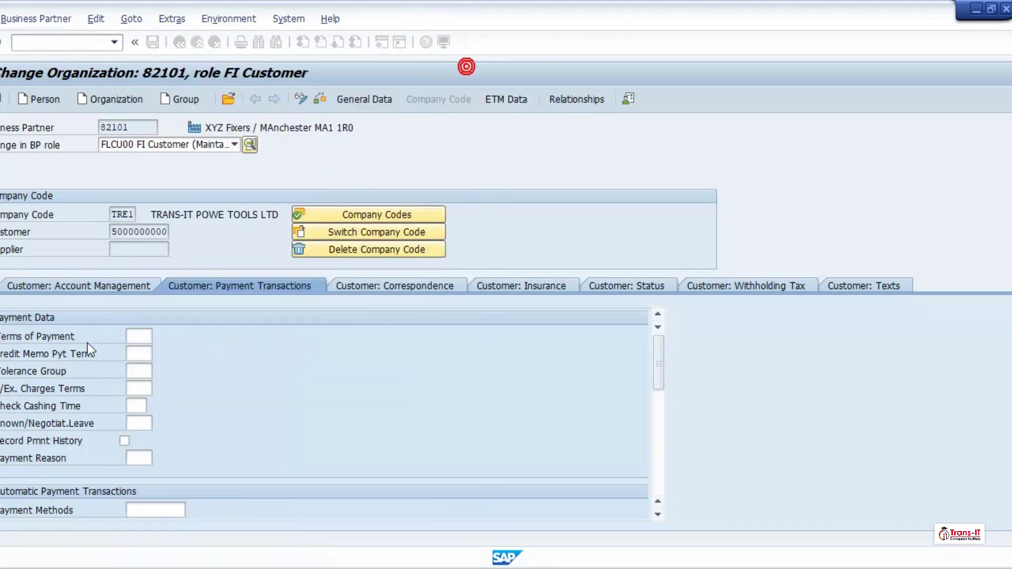
# Assign outgoing payment method E, BACS Transfer, to the customer's automatic payment transactions and save the business partner
pyautogui.scroll(-2, 136, 457)
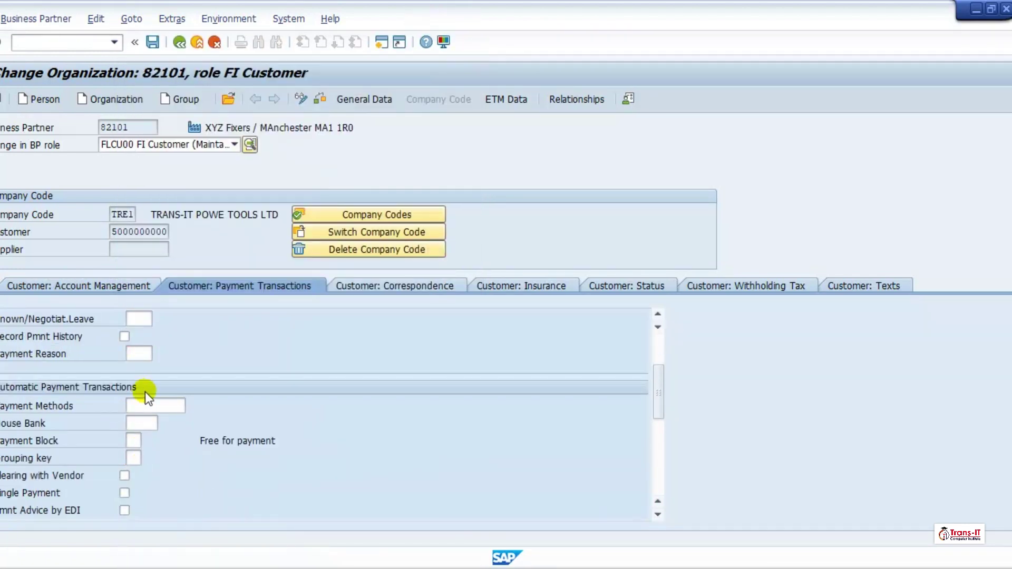
pyautogui.click(149, 406)
pyautogui.click(191, 406)
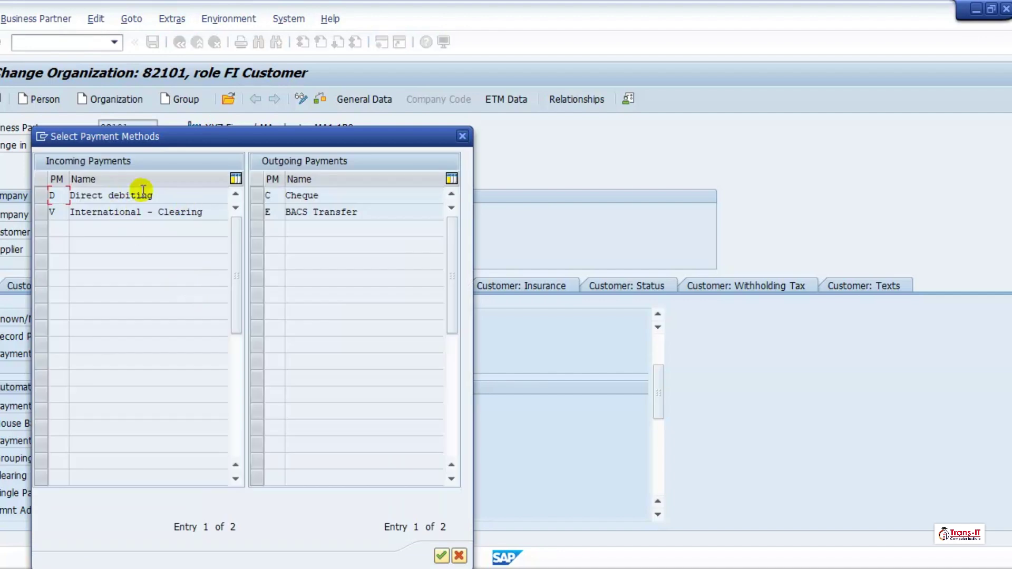
pyautogui.click(257, 213)
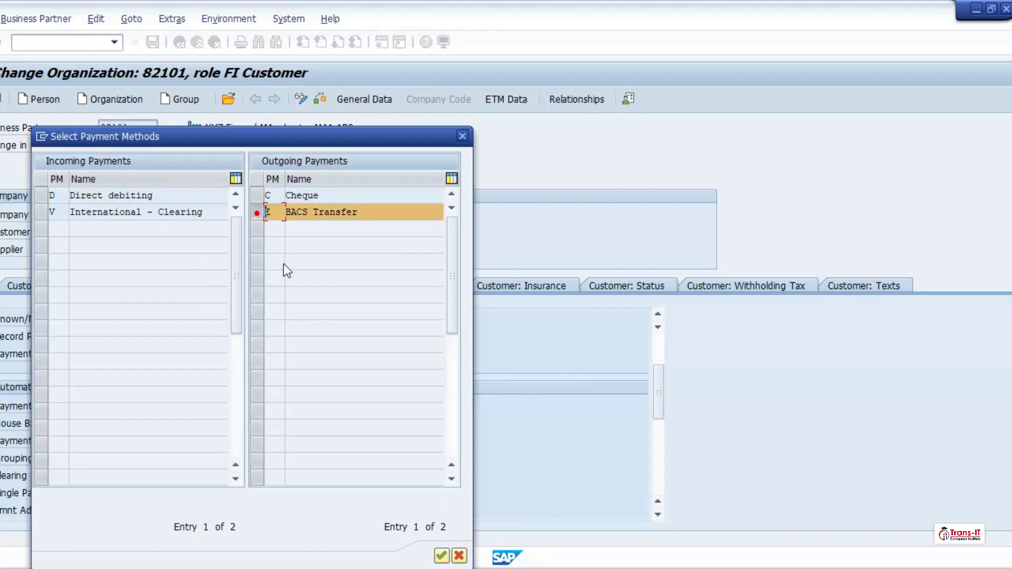
pyautogui.click(442, 556)
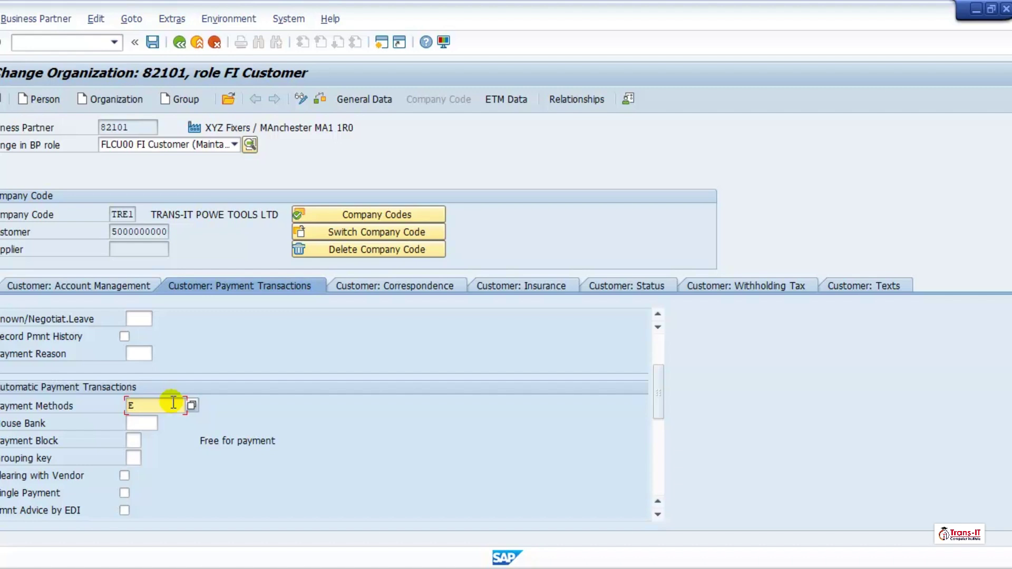
pyautogui.click(152, 44)
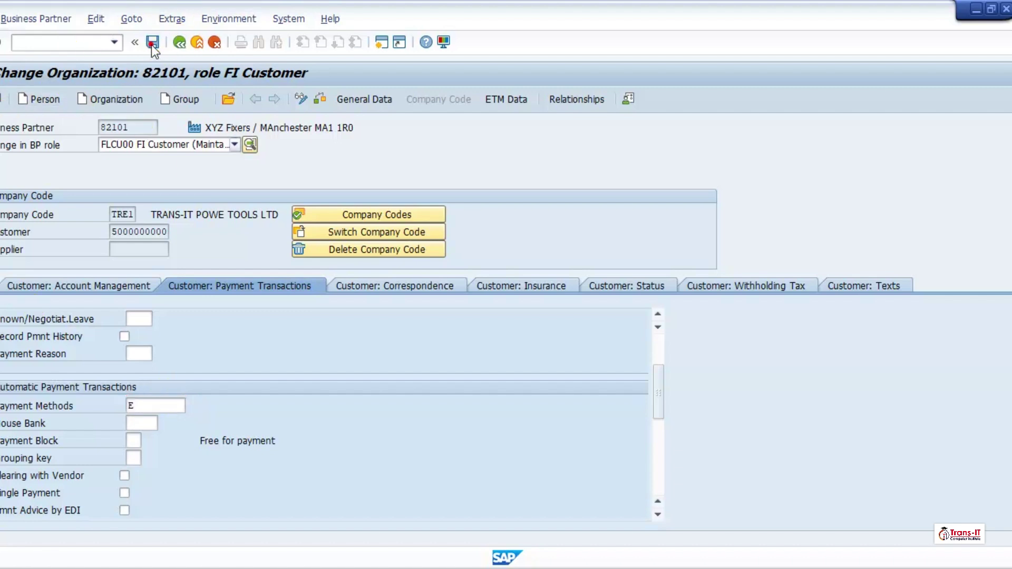
pyautogui.scroll(2, 323, 315)
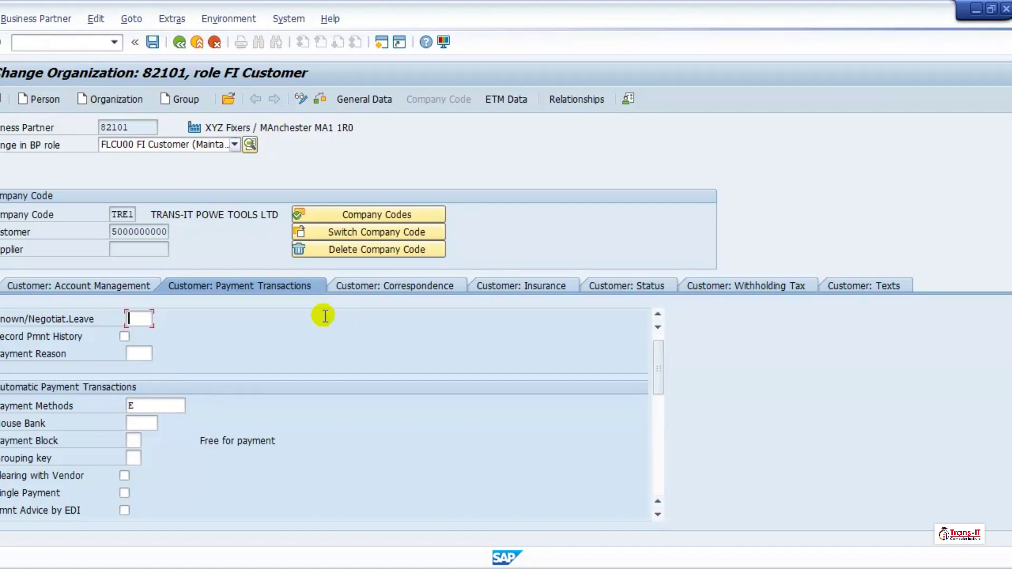